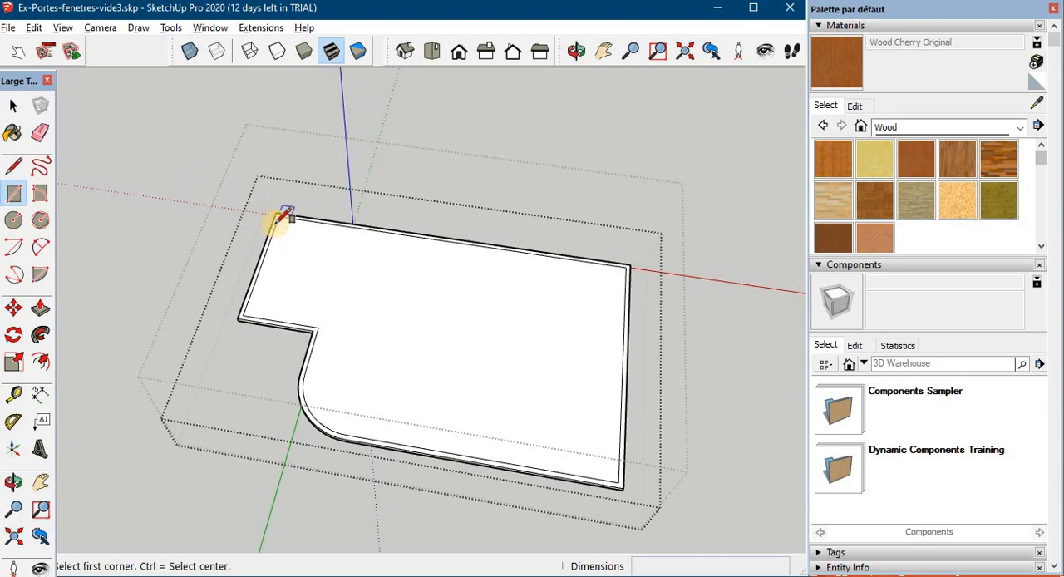
- Draw a 301 × 190 cm rectangle on the upper slab, starting from its inner corner
click(279, 217)
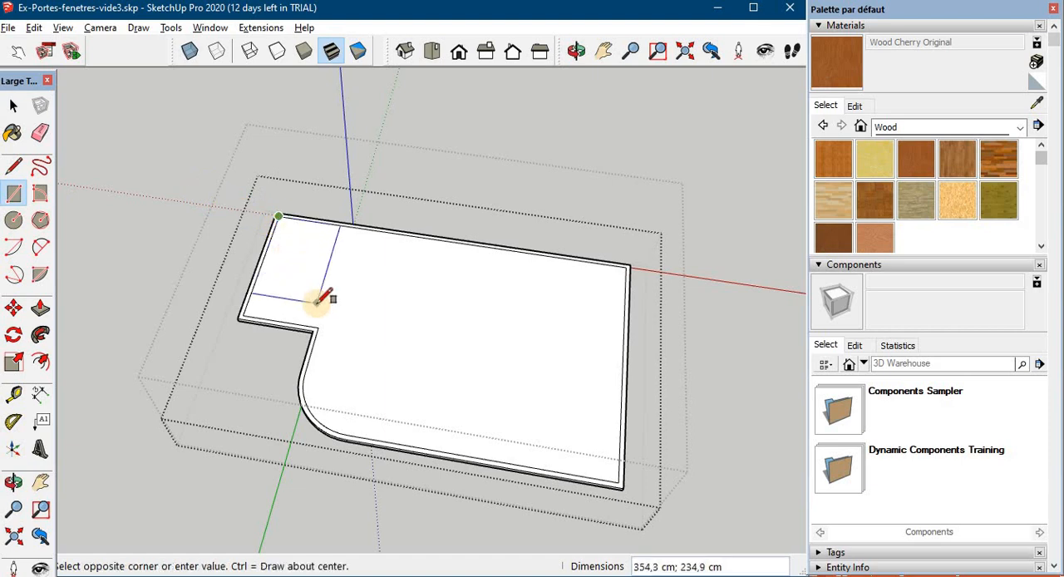
click(321, 279)
text(301;190)
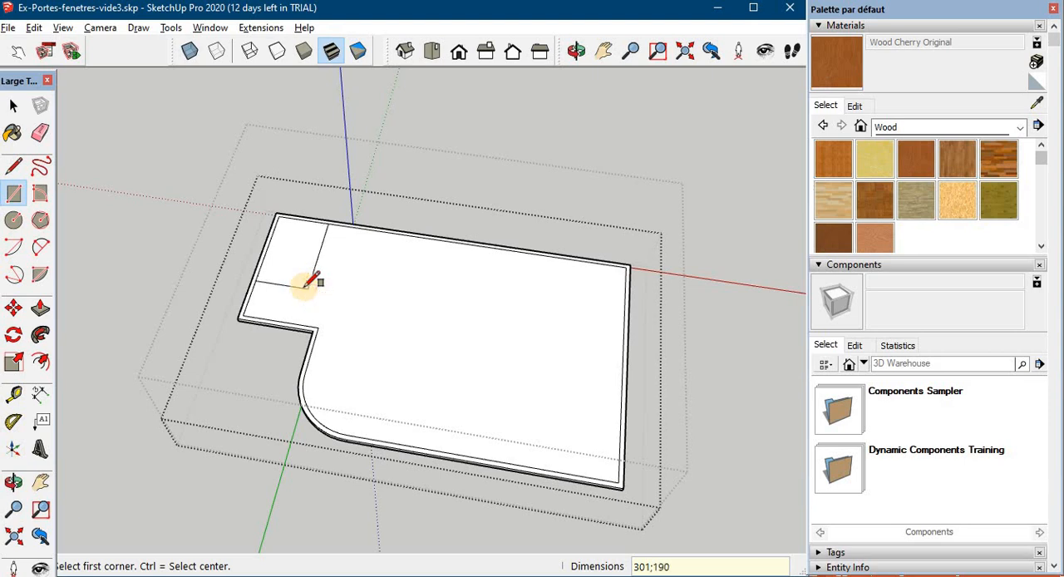
scroll(309, 281, up, 2)
click(326, 223)
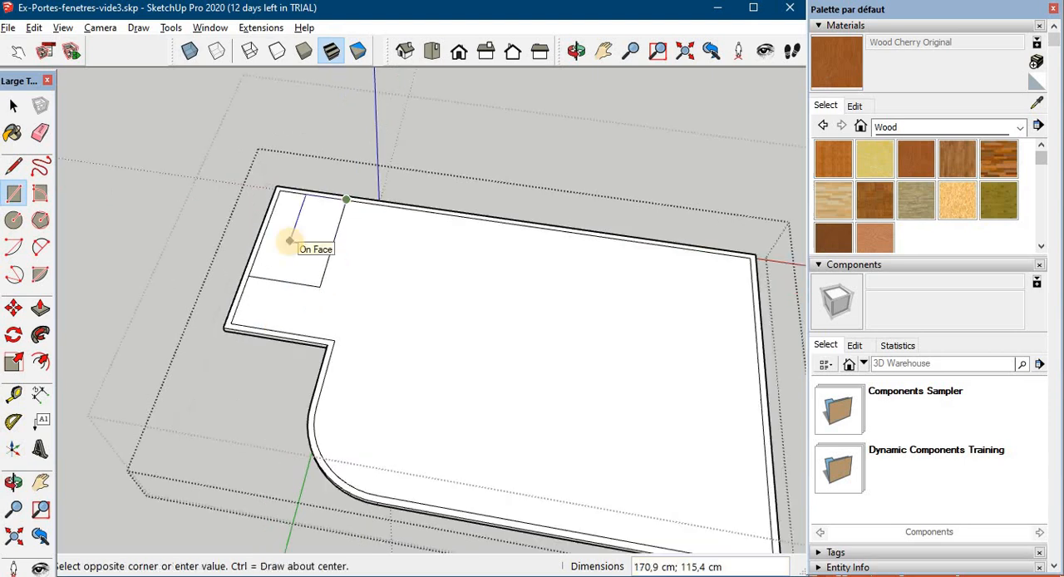
click(289, 241)
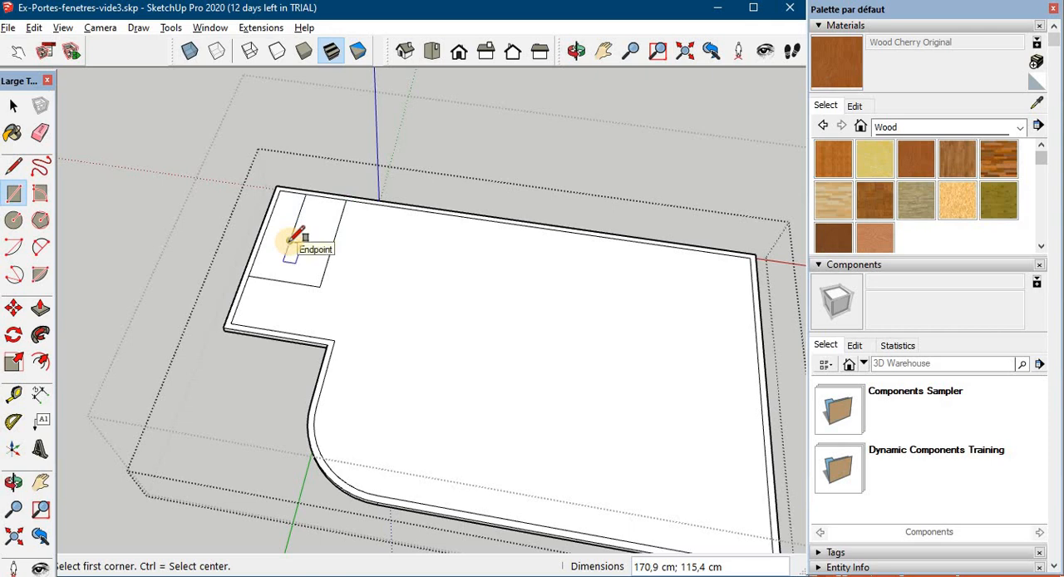
text(105)
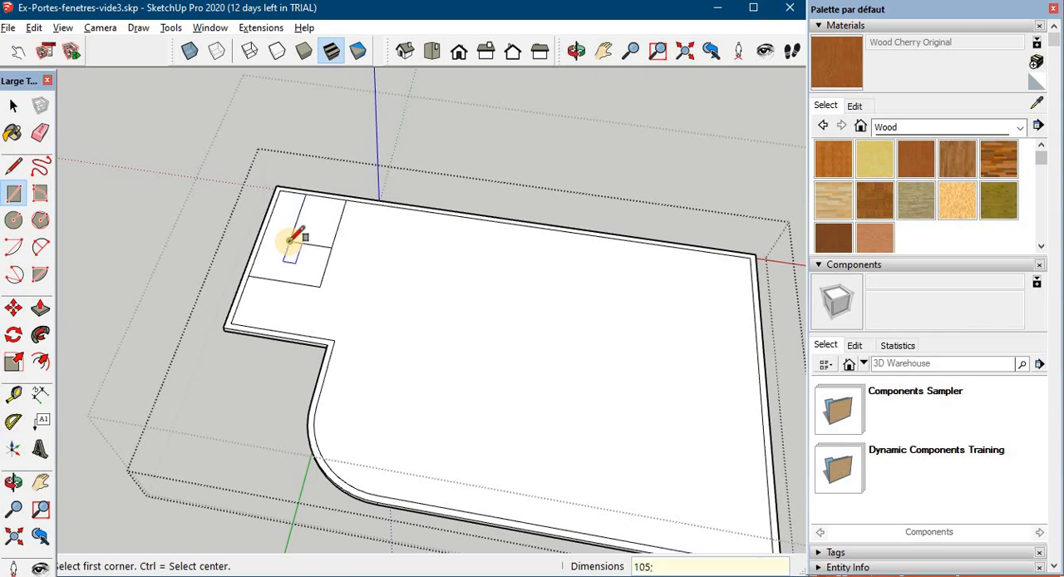
text(;2)
key(Return)
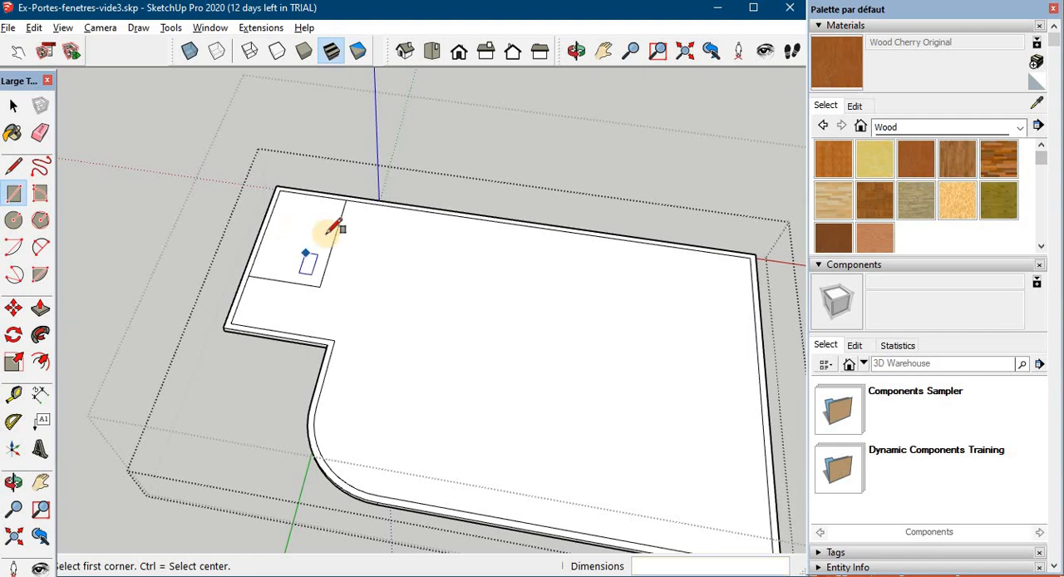
- Draw a 220 × 105 cm rectangle inside the first one, starting from its other corner on the slab's long inner edge
click(345, 200)
text(220;105)
key(Return)
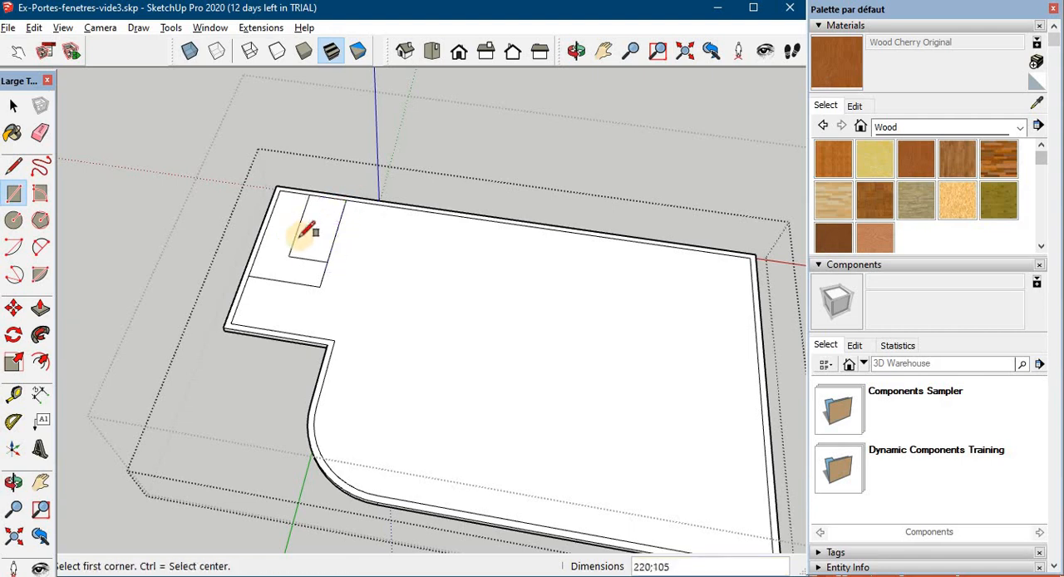
- Erase the dividing line and the surplus outer-corner edges so the two rectangles form one L-shaped stairwell outline
key(e)
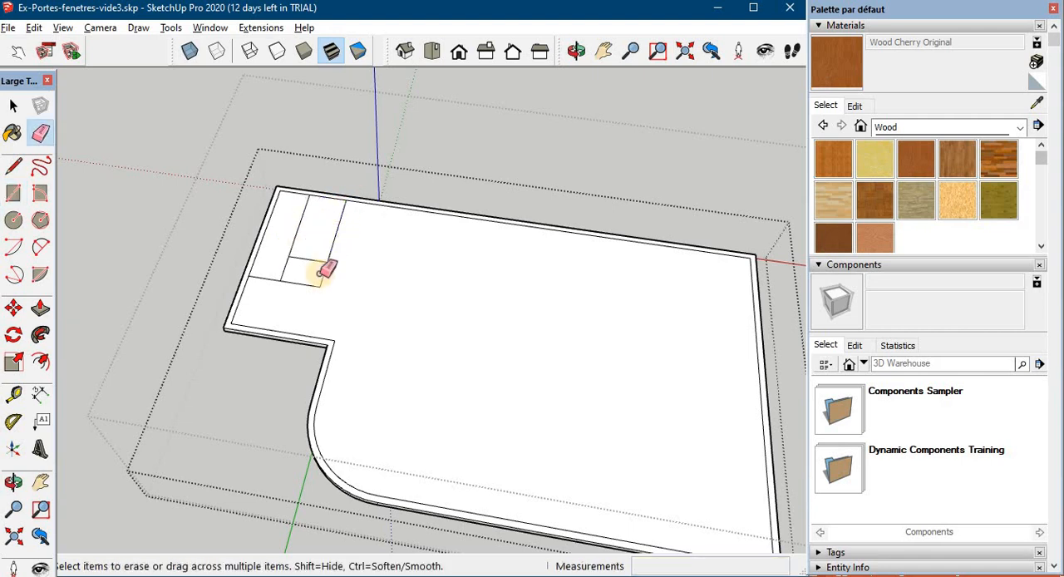
drag(325, 277, 301, 286)
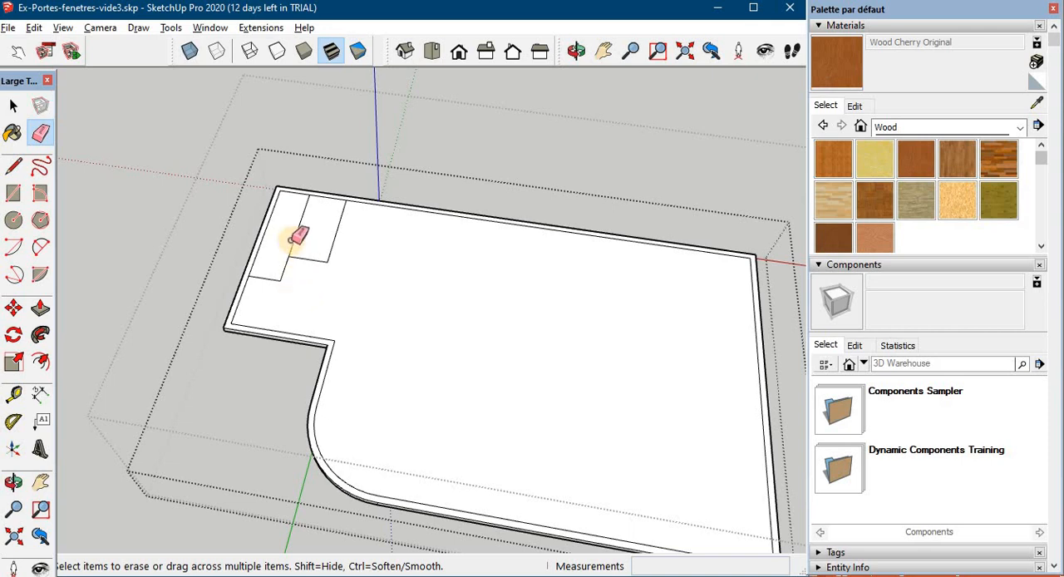
scroll(307, 240, up, 2)
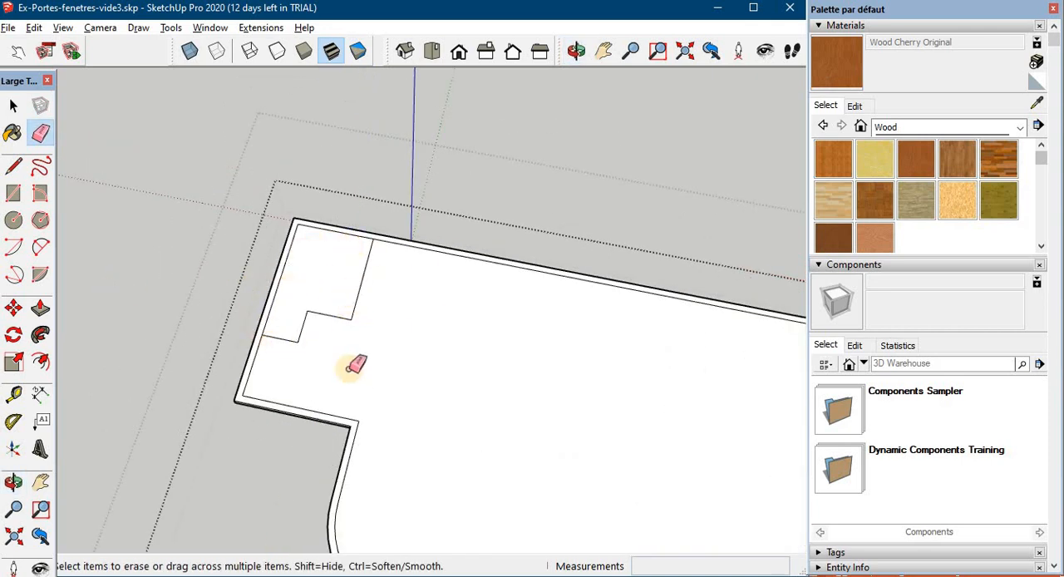
- Push the L-shaped face through the full thickness of the slab to cut the stairwell opening
click(915, 30)
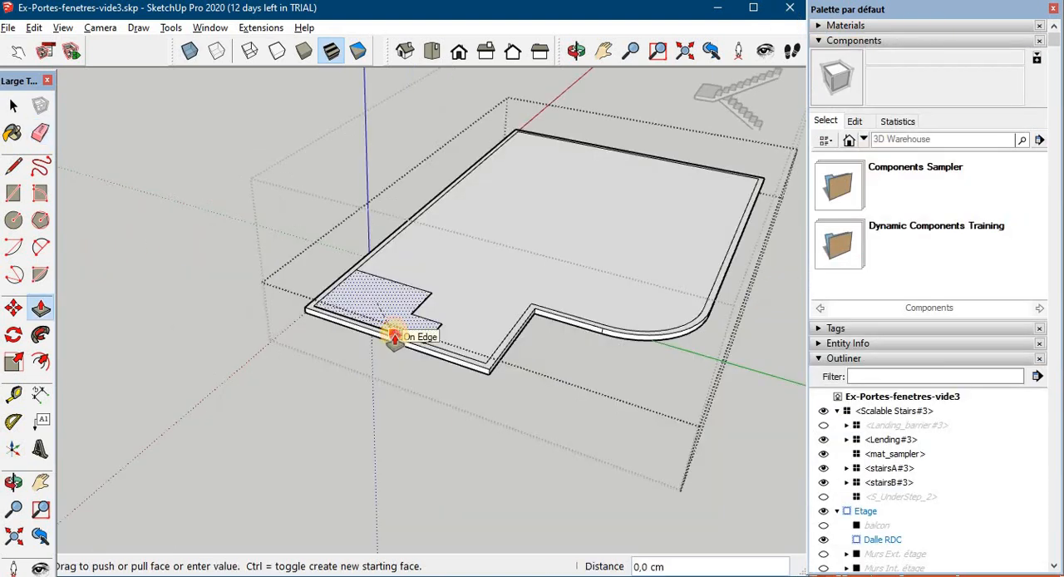
mouse_move(395, 340)
middle_down()
mouse_move(337, 305)
mouse_move(380, 285)
mouse_move(260, 345)
middle_up()
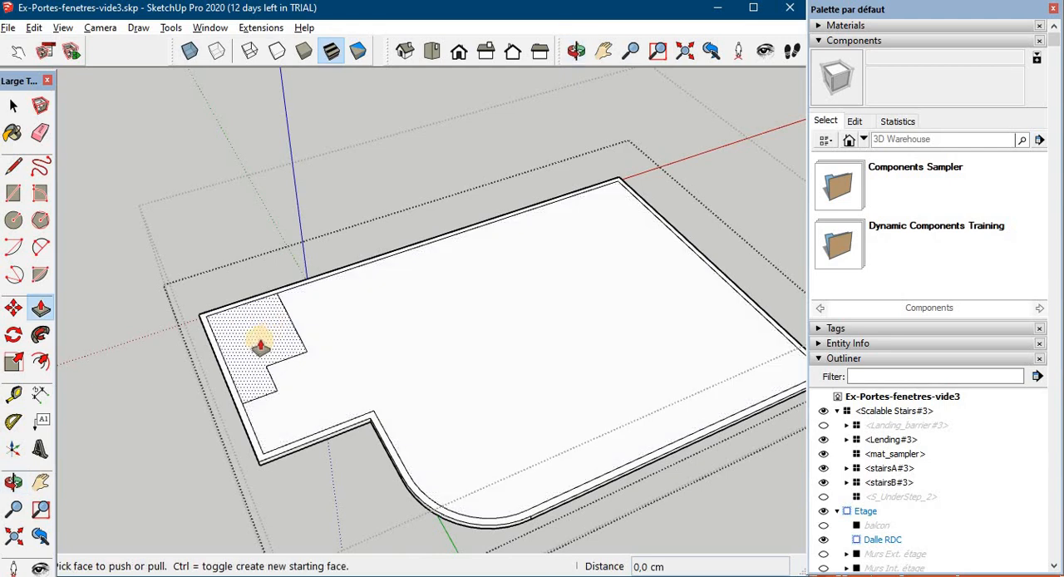
drag(258, 348, 257, 360)
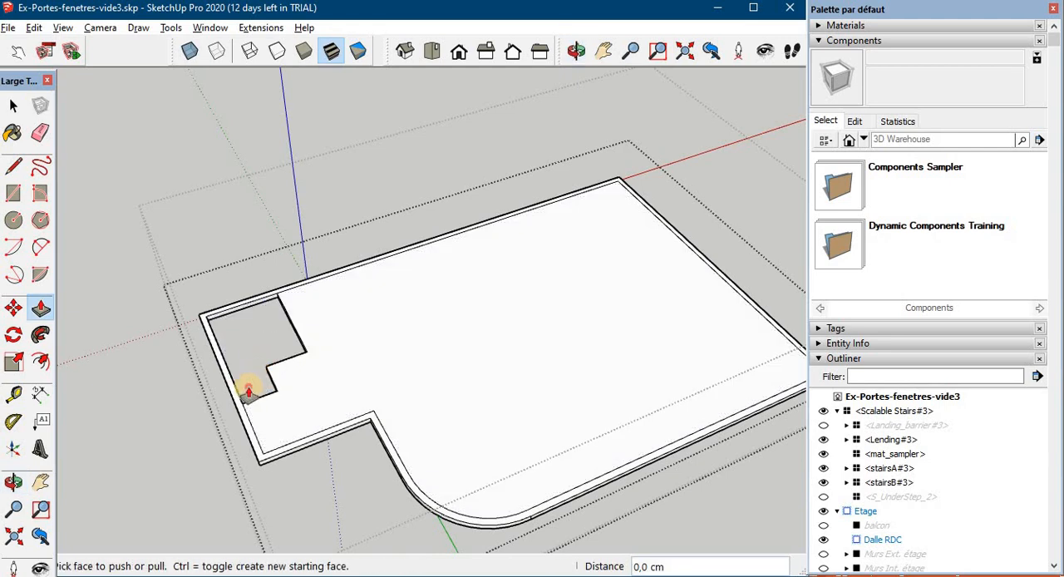
middle_drag(228, 399, 265, 303)
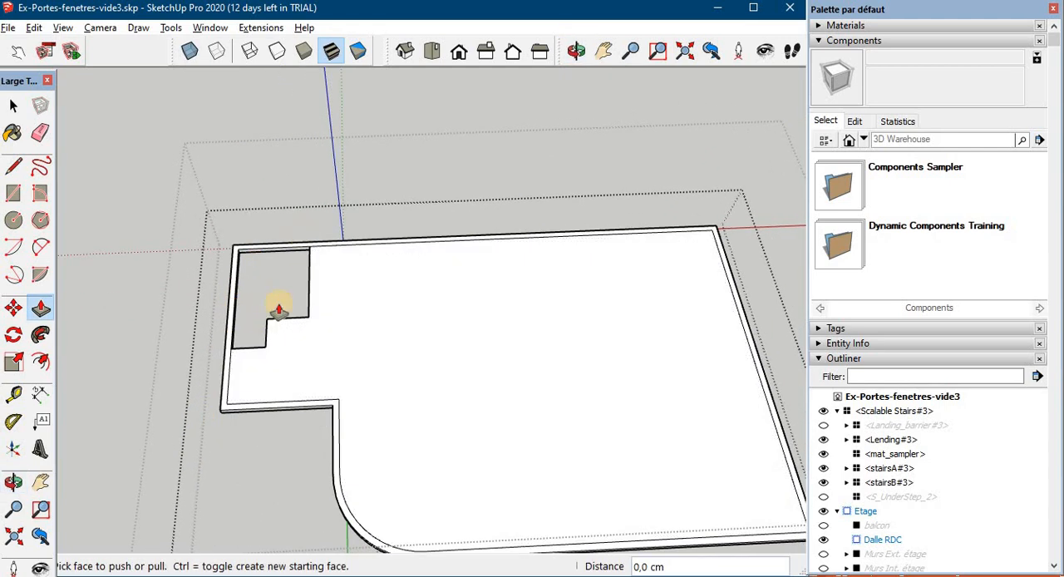
key(space)
- Show the RDC group with only Dalle sol visible, hiding Entrée, Murs Ext. RDC and Murs Int. RDC
scroll(286, 301, down, 5)
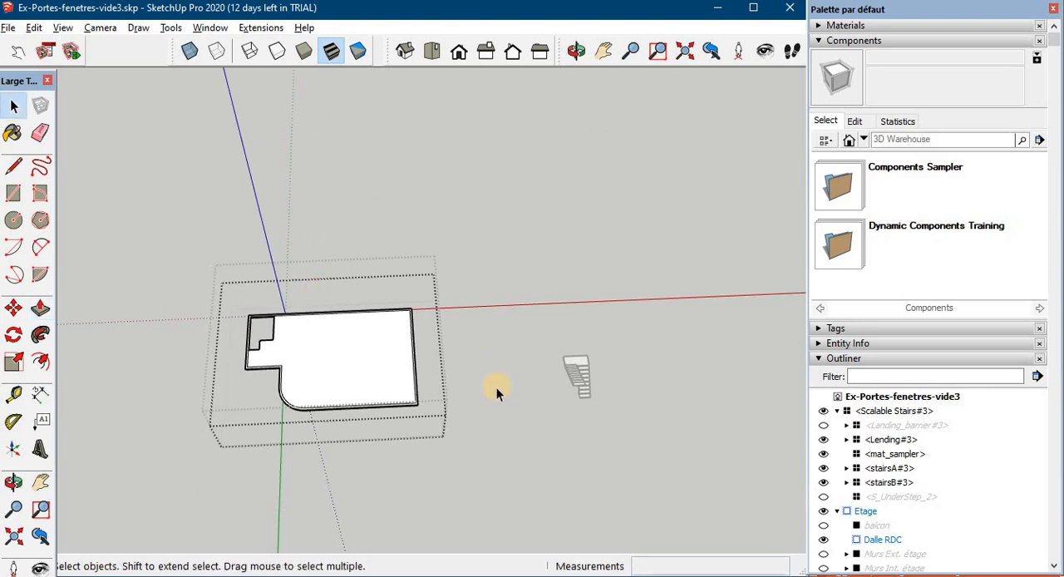
scroll(496, 387, down, 1)
scroll(922, 480, down, 5)
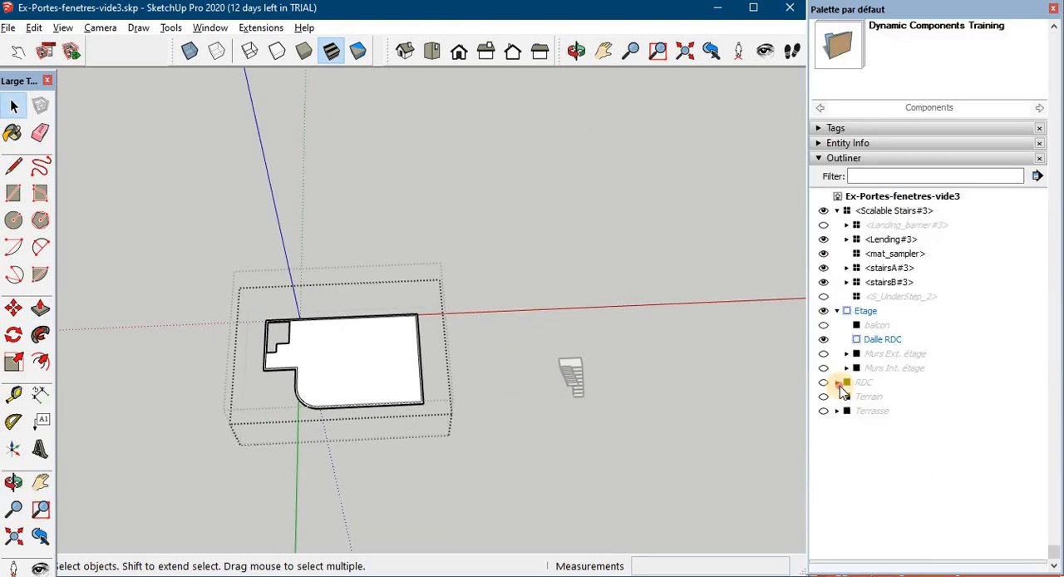
click(838, 383)
click(824, 397)
click(824, 383)
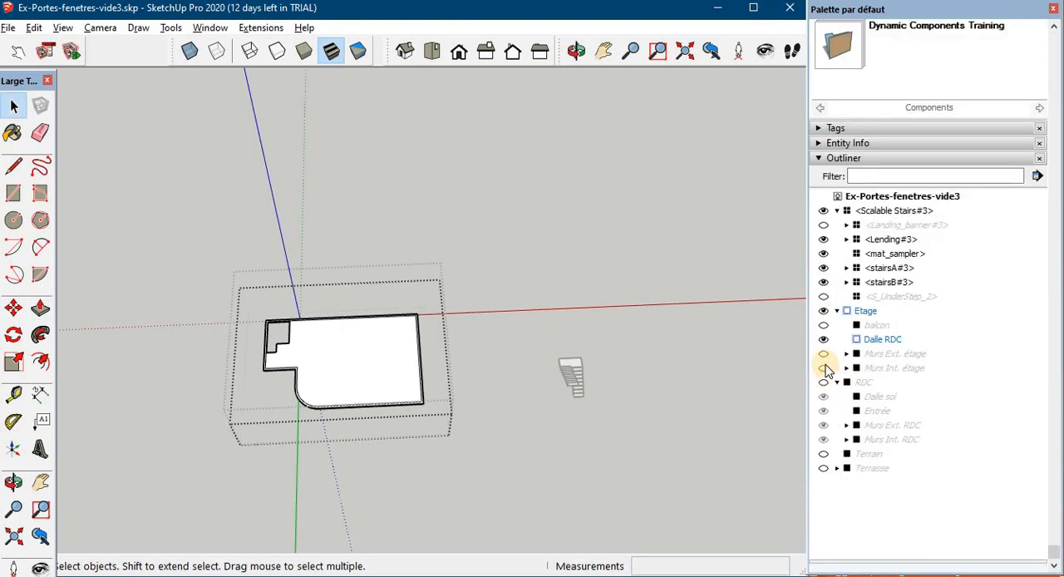
- Move the Scalable Stairs component into the stairwell, standing on the ground slab and aligned with the opening's corner
click(571, 376)
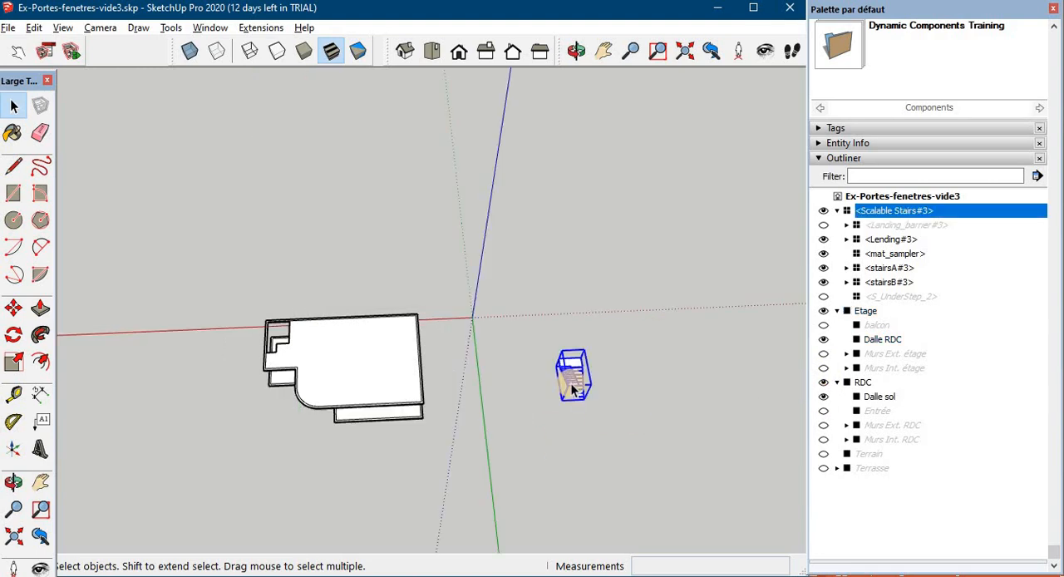
key(m)
middle_drag(571, 376, 391, 411)
scroll(411, 405, up, 2)
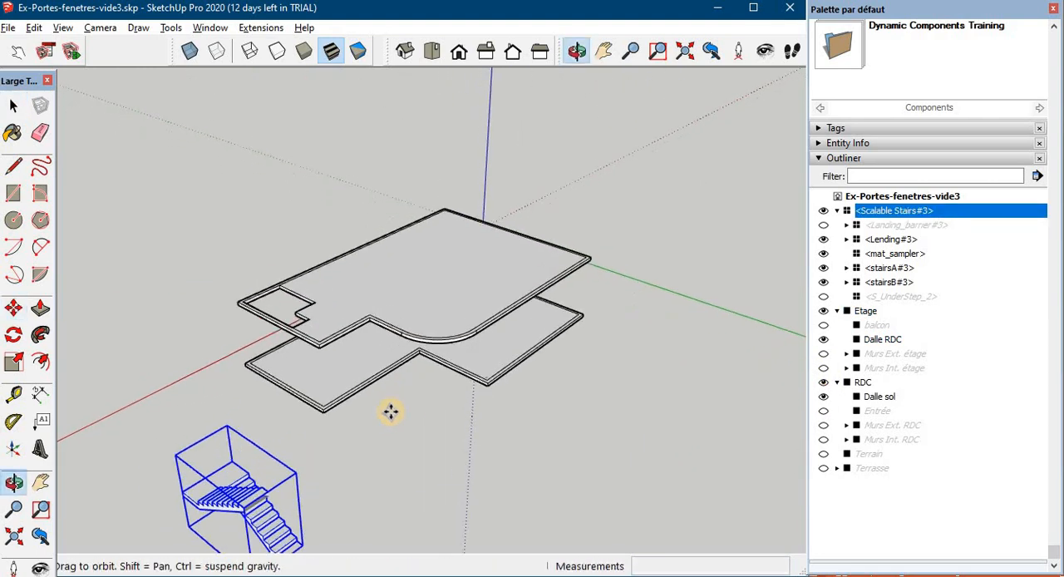
drag(221, 492, 289, 366)
drag(289, 366, 231, 462)
middle_drag(232, 463, 277, 316)
scroll(250, 338, up, 5)
click(250, 336)
scroll(328, 332, down, 4)
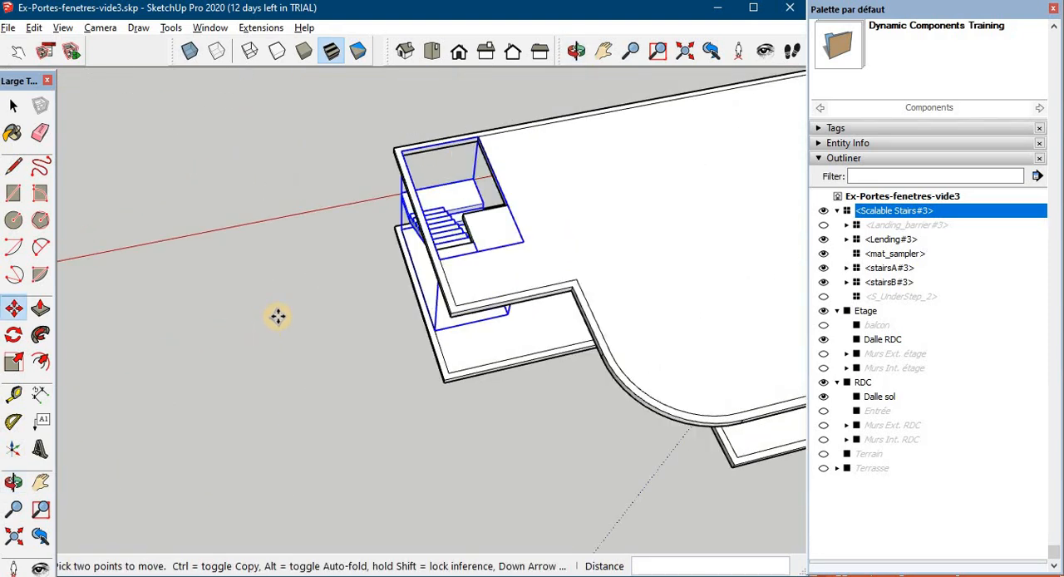
scroll(343, 339, up, 3)
middle_drag(345, 339, 259, 396)
key(space)
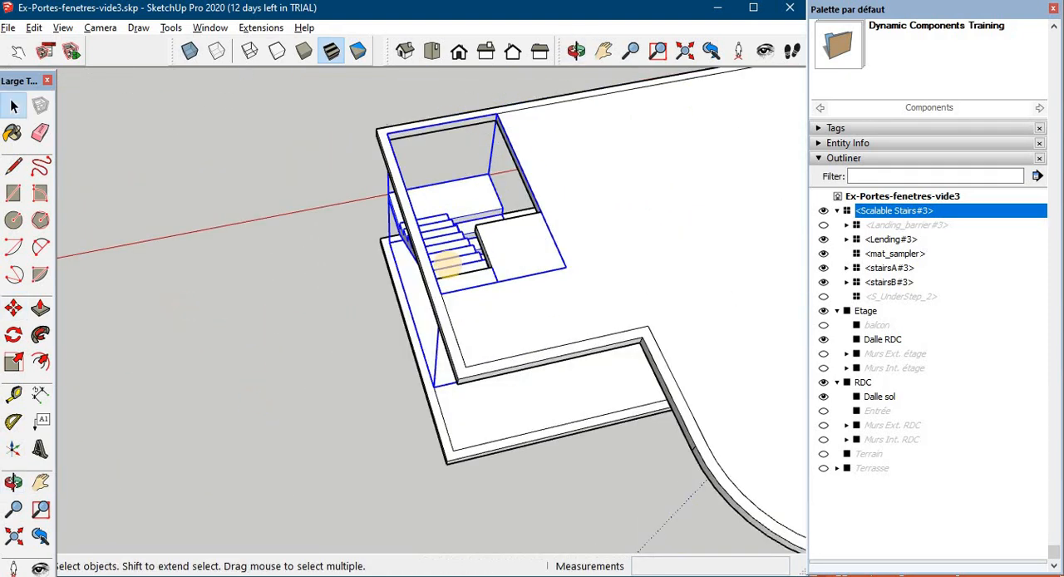
- Set the stairs' Balustrade component option to Yes and apply it
right_click(447, 261)
mouse_move(507, 567)
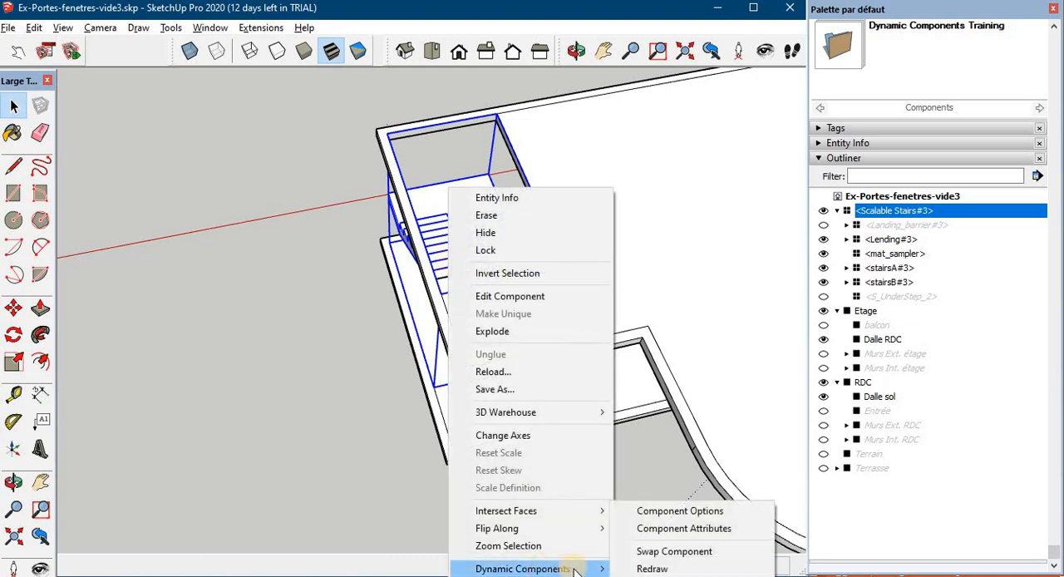
click(654, 511)
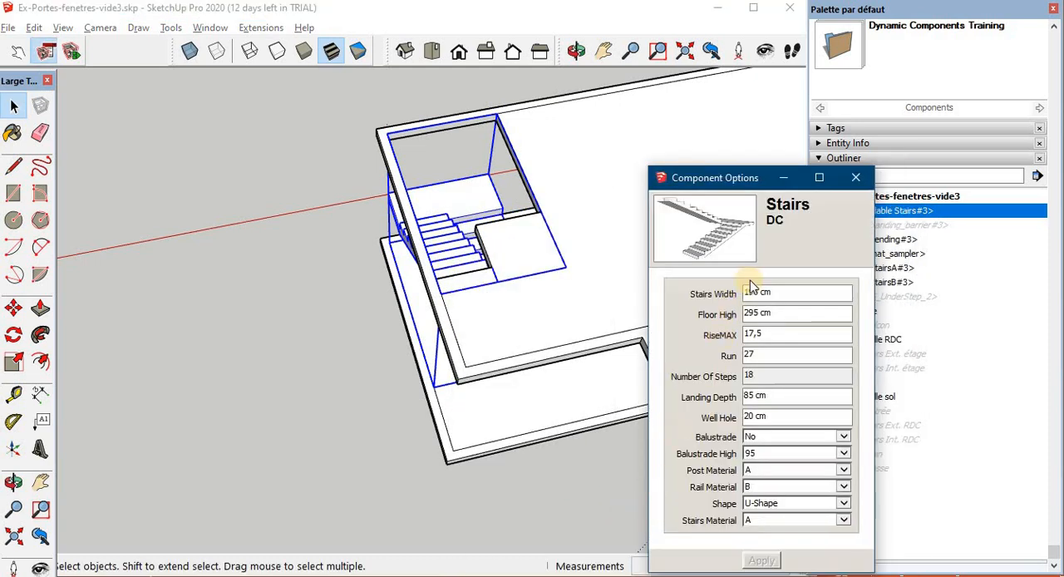
click(843, 436)
click(790, 449)
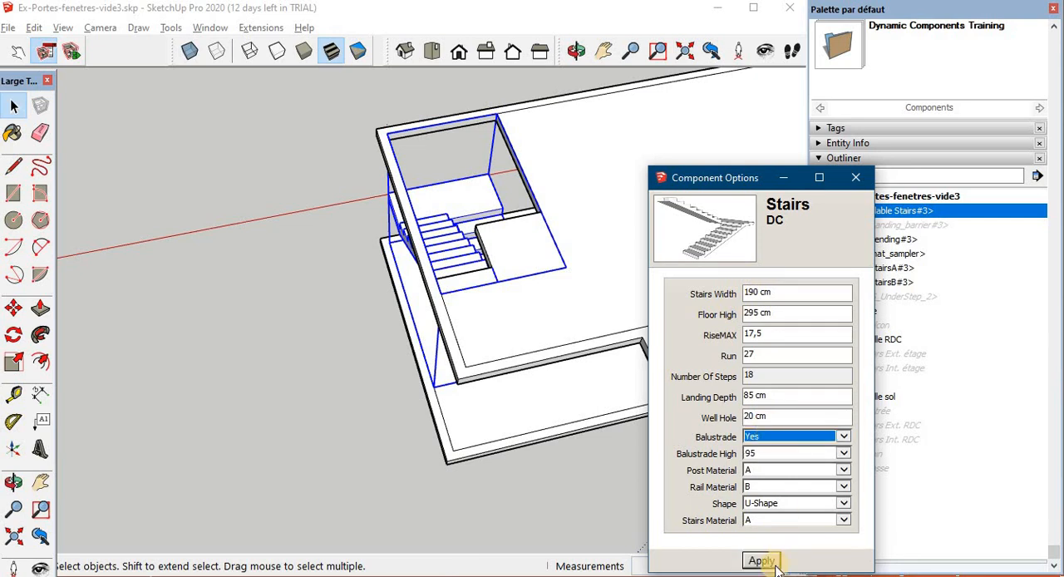
click(762, 562)
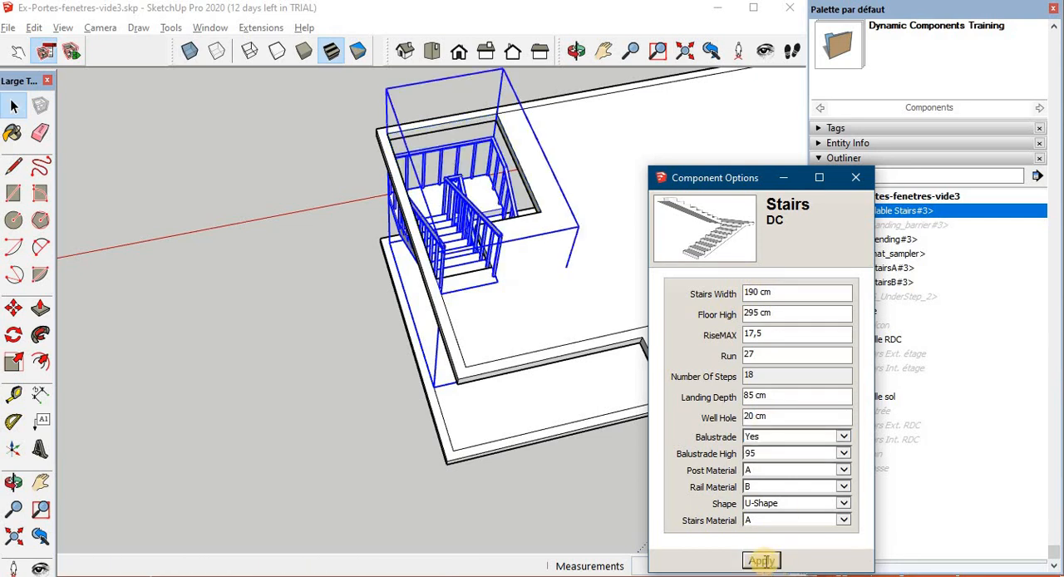
click(857, 177)
- Hide the Scalable Stairs component and clear the selection to expose the stairwell opening
middle_drag(582, 237, 522, 231)
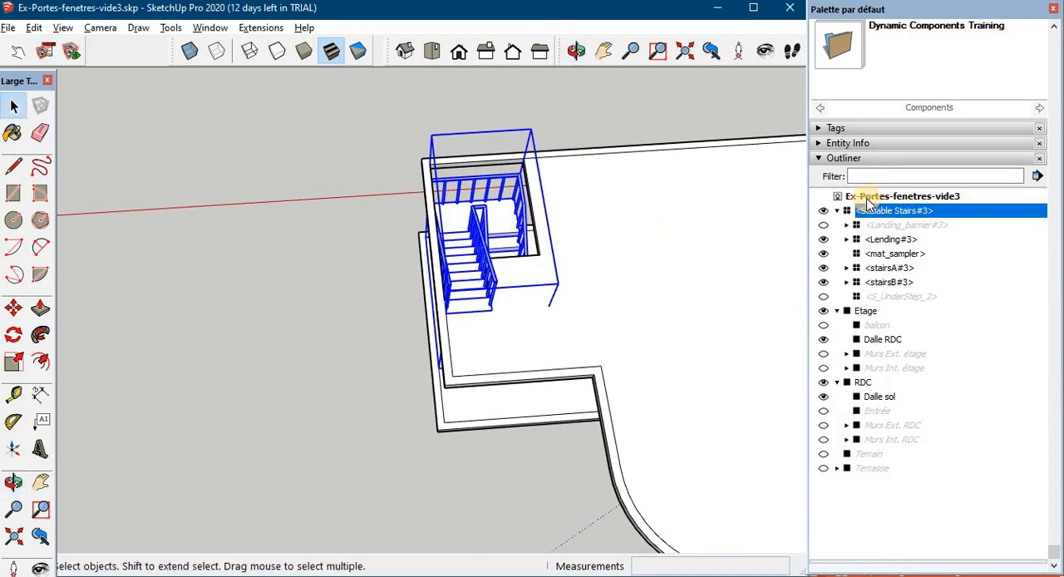
click(824, 213)
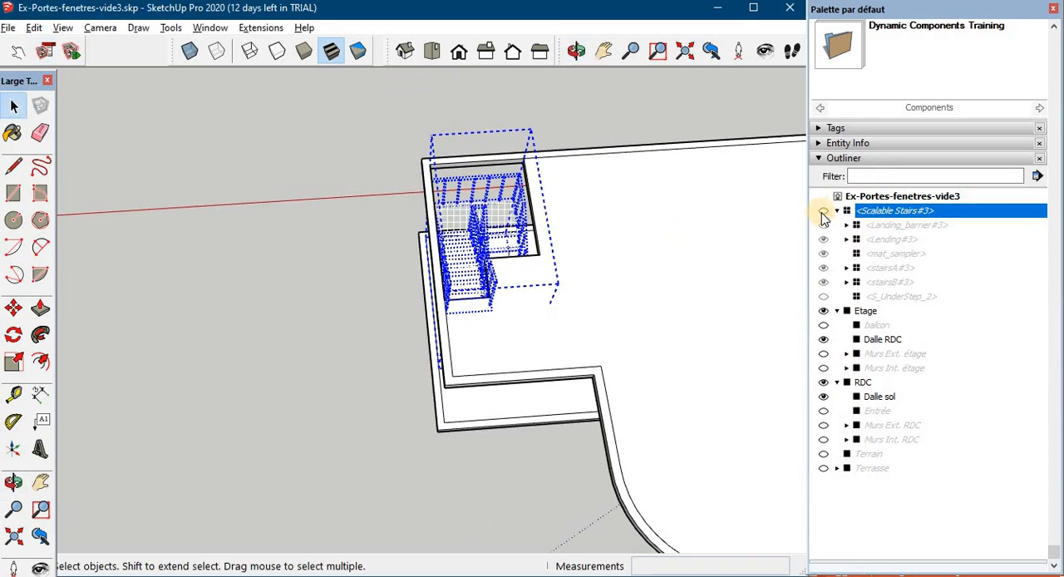
click(267, 221)
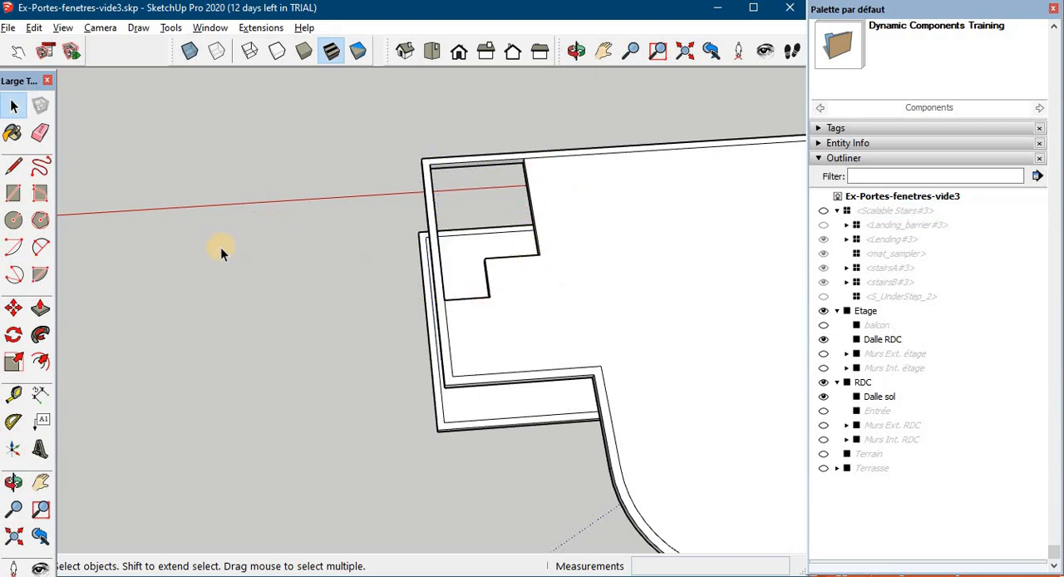
- Open the Etage group and its nested Dalle RDC slab for editing
right_click(869, 312)
click(913, 372)
scroll(434, 265, up, 2)
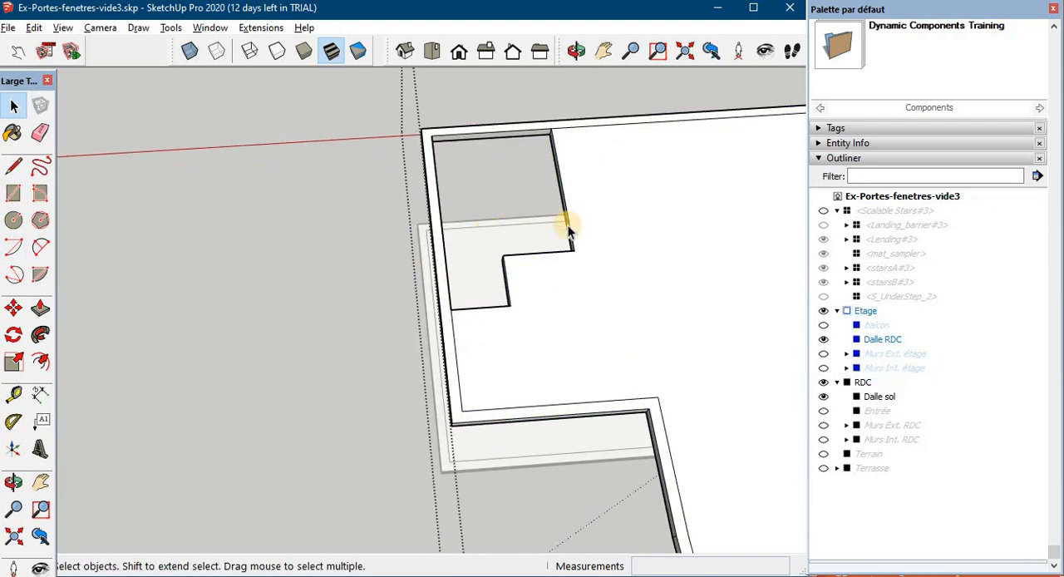
click(574, 239)
scroll(572, 236, up, 2)
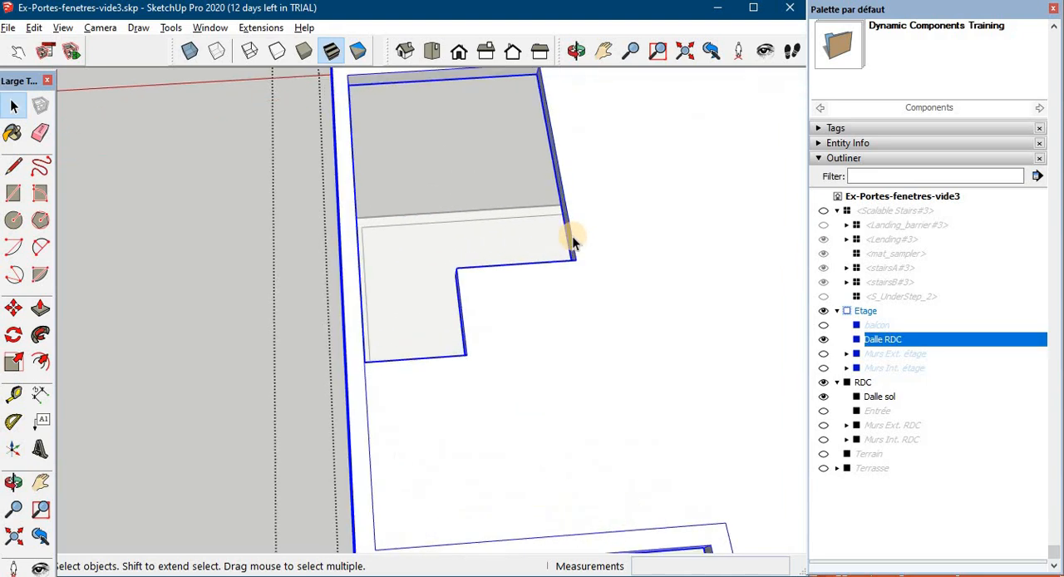
double_click(570, 234)
- Select the three connected stairwell edges bordering the floor area and offset them 10 cm onto the slab
scroll(535, 265, up, 2)
shift+click(460, 302)
middle_drag(461, 302, 395, 286)
key(f)
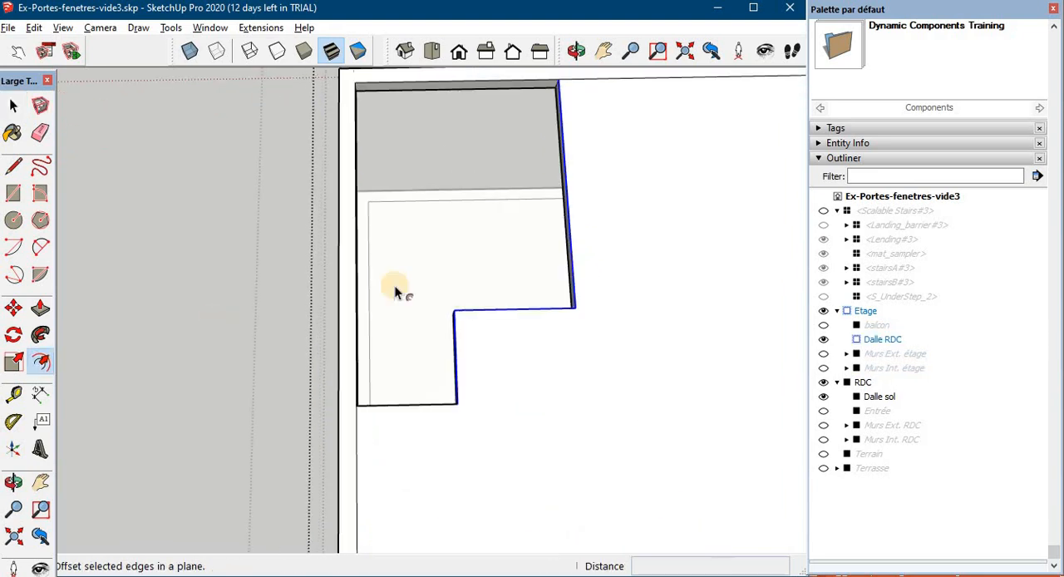
click(458, 324)
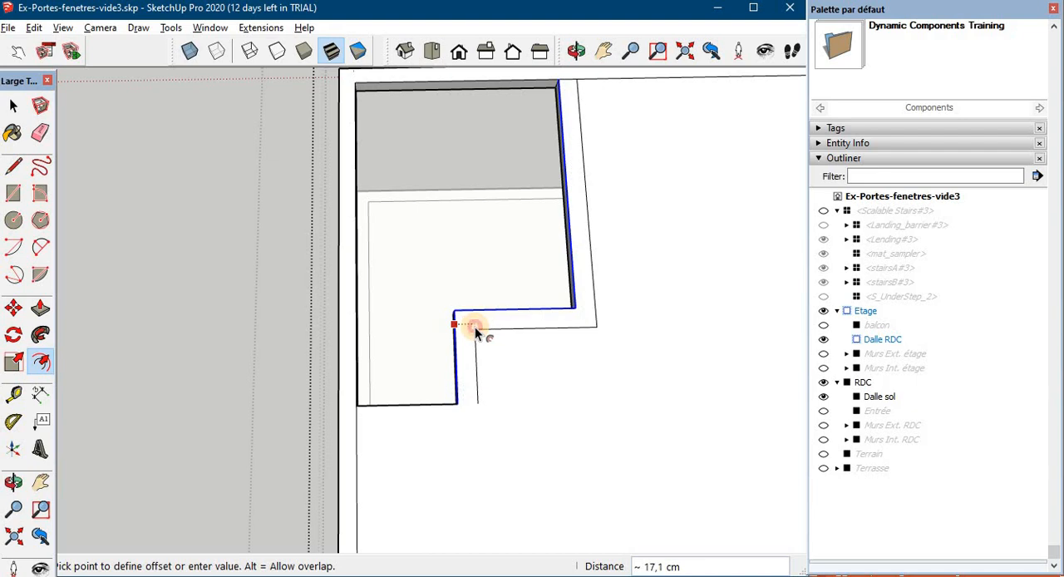
click(475, 327)
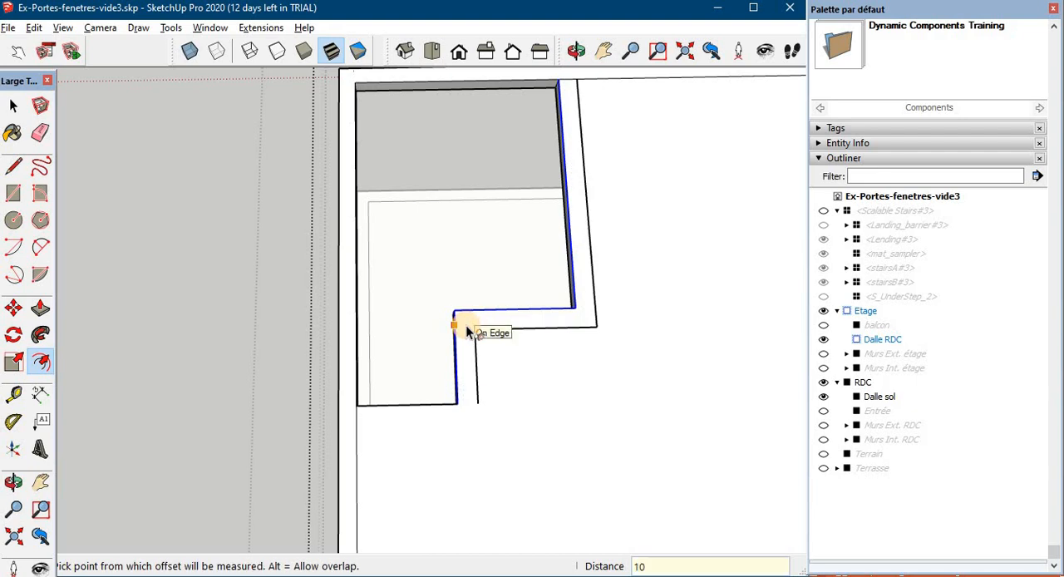
key(Return)
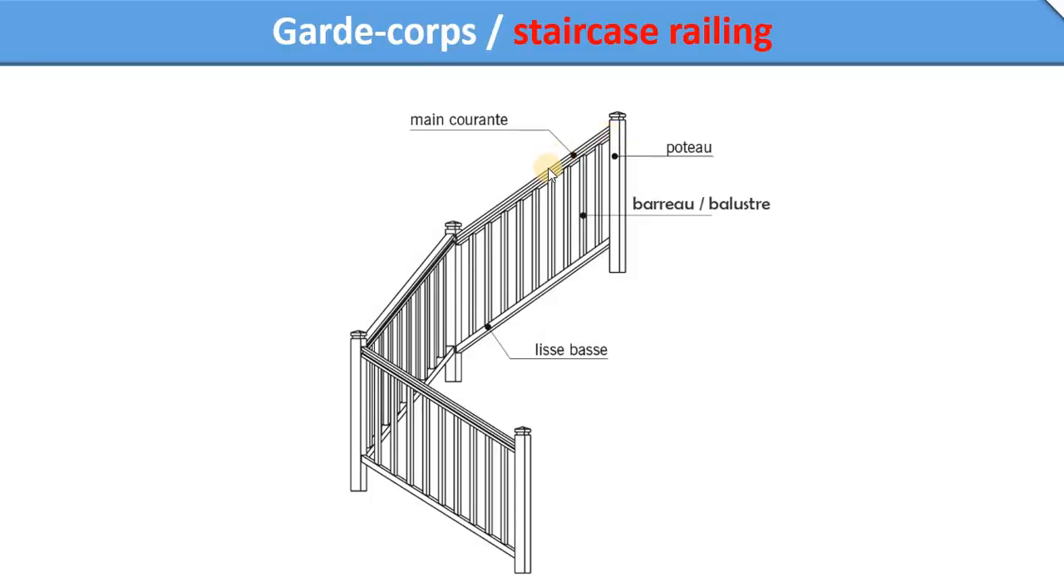
click(503, 215)
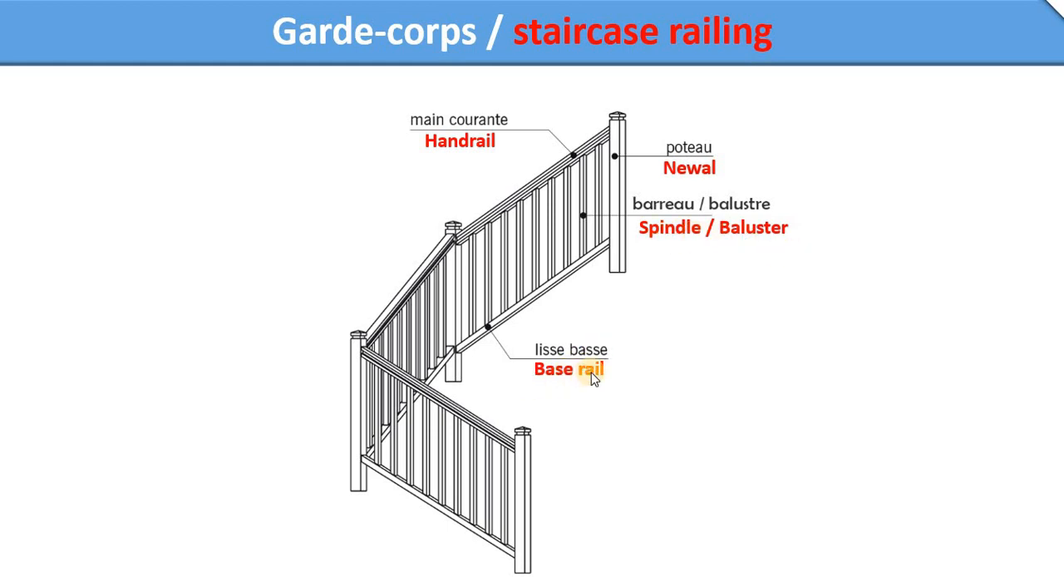
click(401, 293)
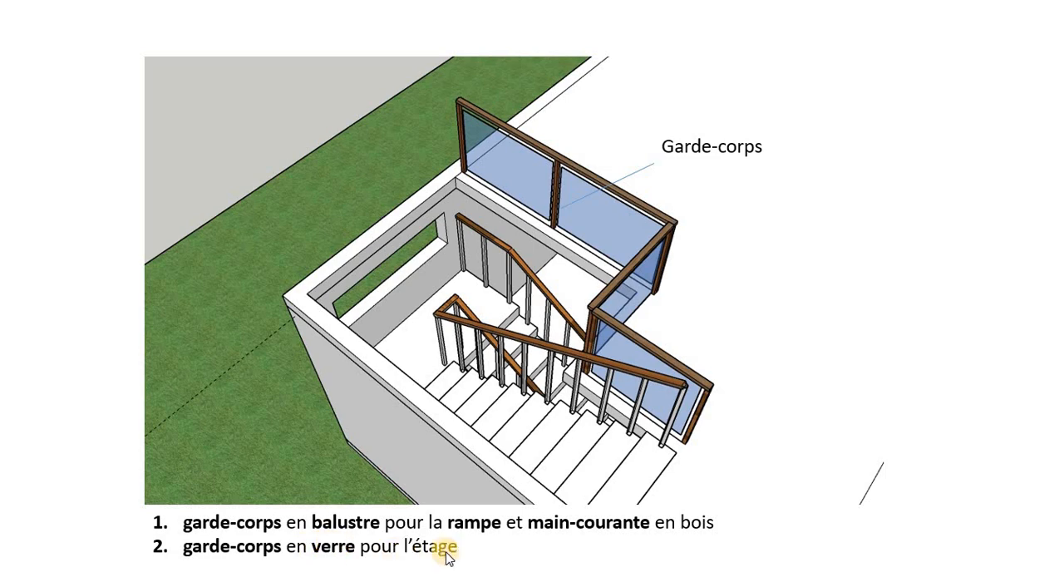
click(563, 78)
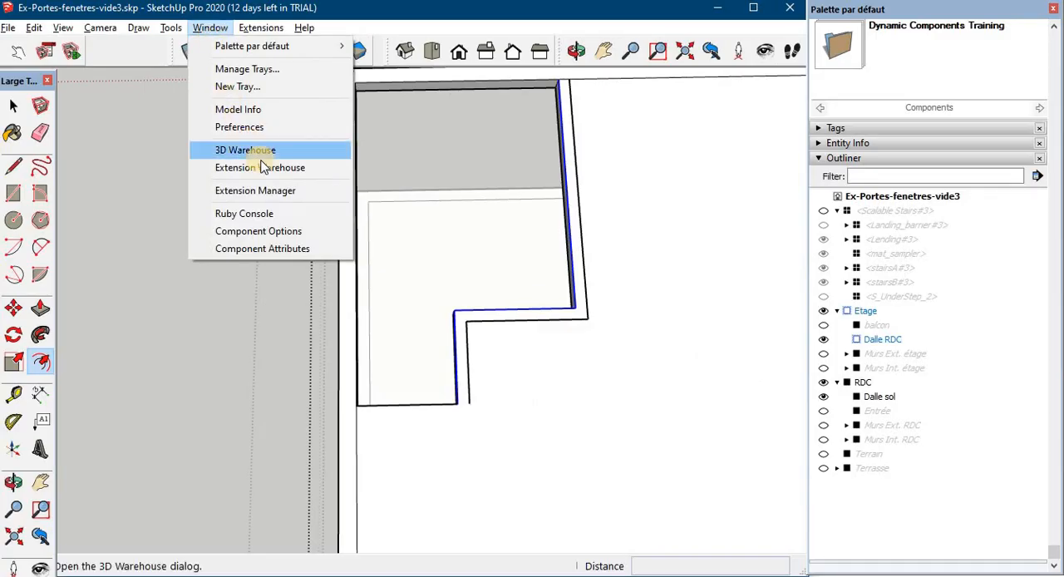
- Search the 3D Warehouse for "dynamic balustrade"
click(254, 150)
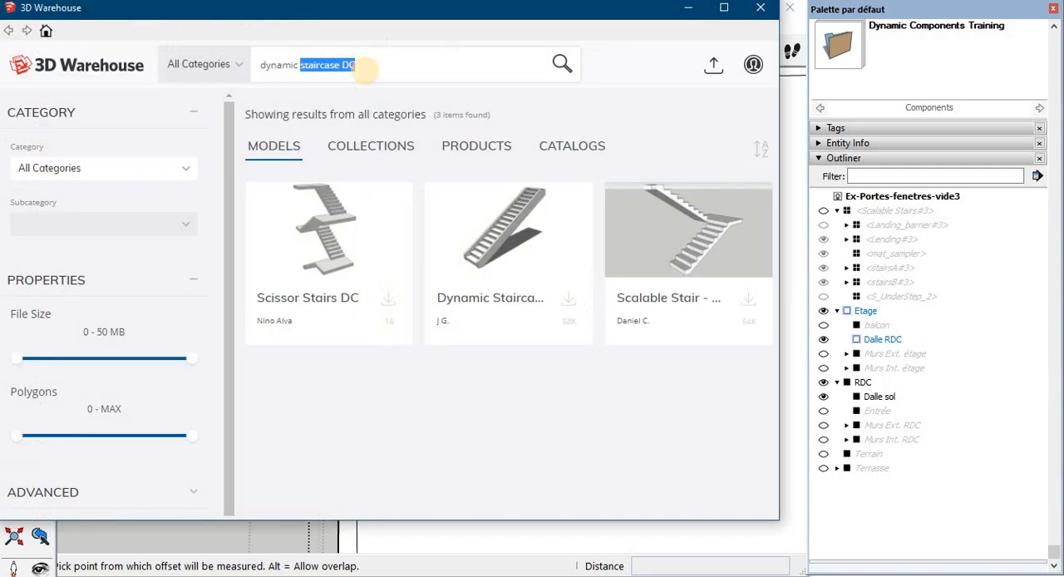
text(bal)
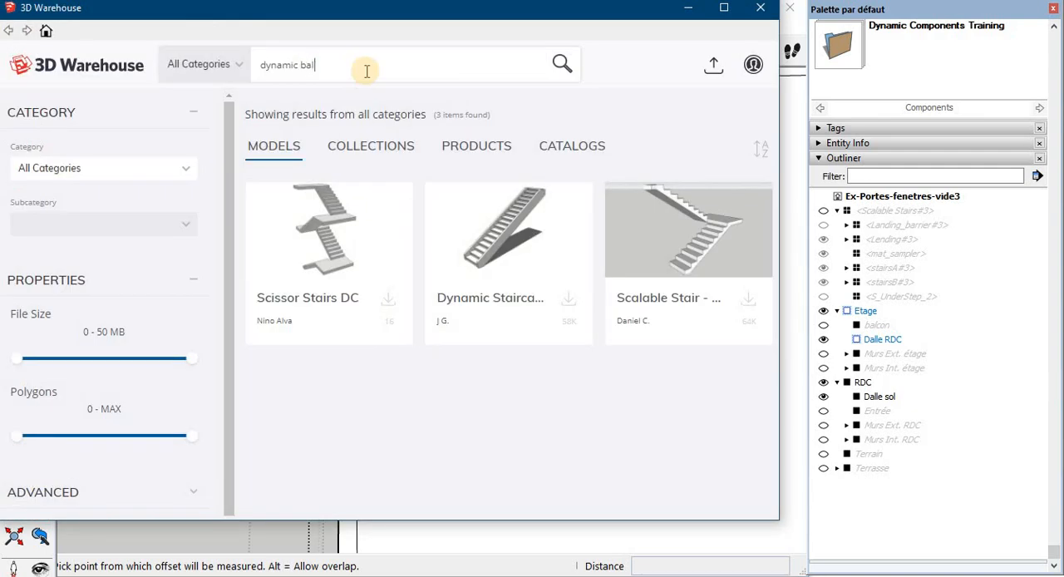
text(ynamic balustrade)
key(Return)
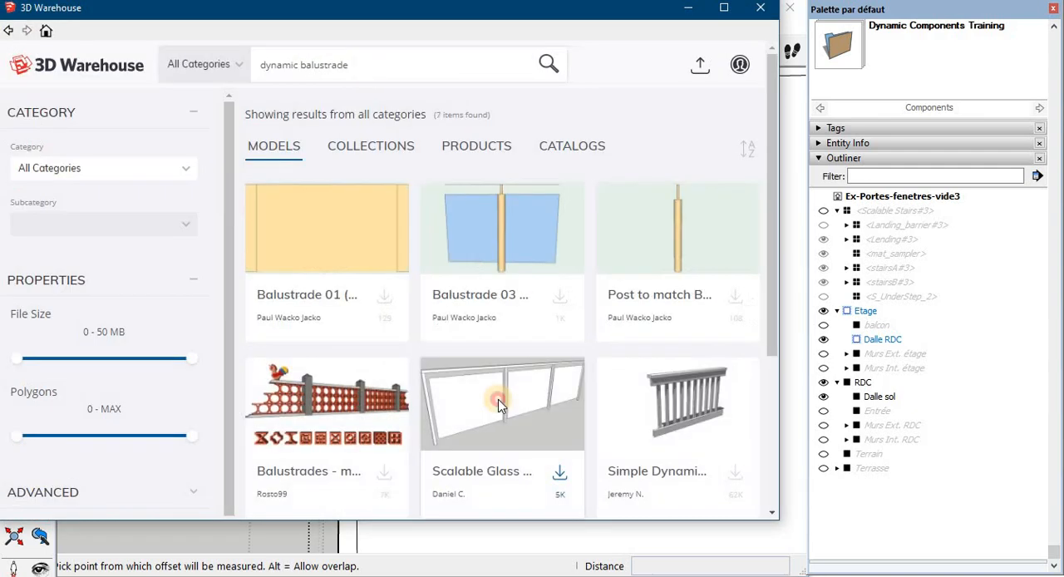
- Download the Scalable Glass Balustrade model and place it on the upper slab beside the stairwell opening
click(499, 400)
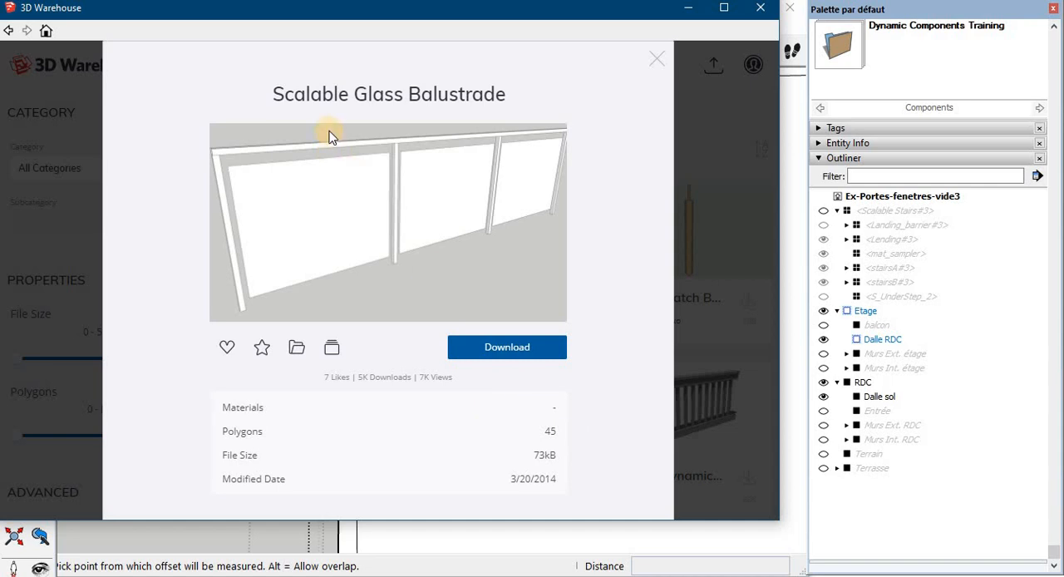
click(531, 351)
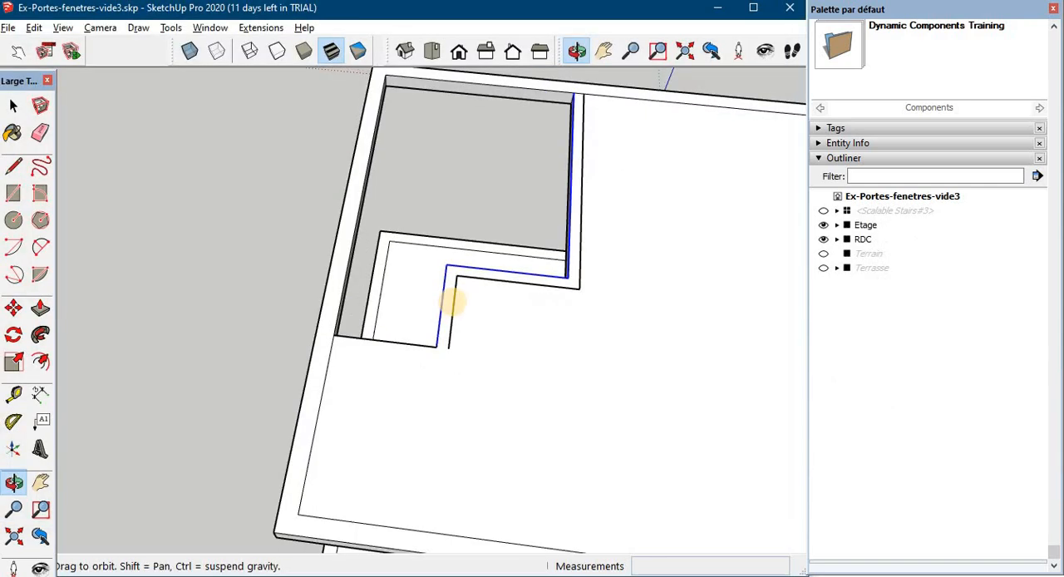
middle_drag(456, 301, 475, 303)
click(511, 333)
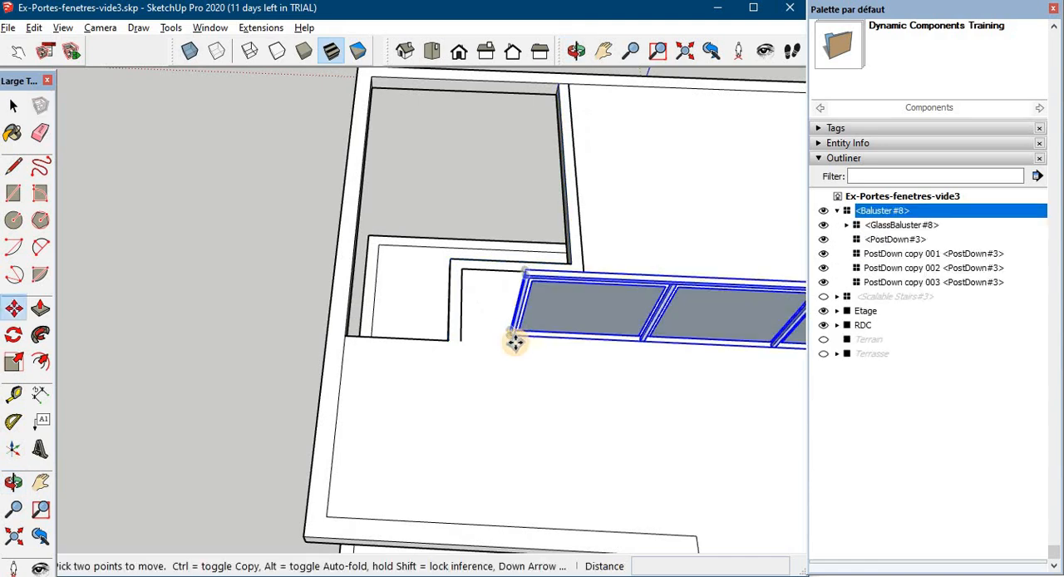
- Set the glass balustrade's Minimum Panel Width component option to 80 cm and apply it
middle_drag(513, 340, 468, 338)
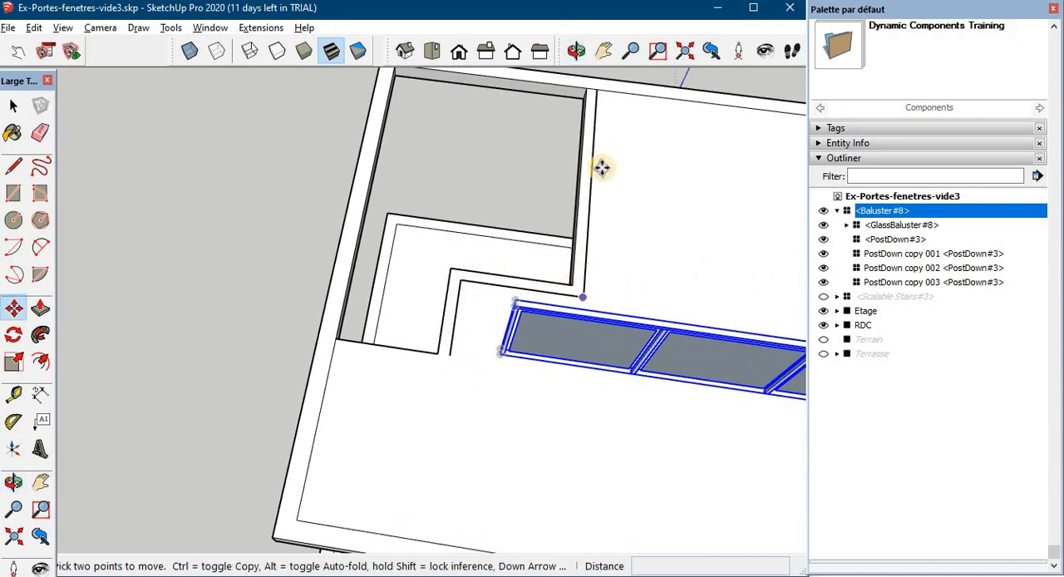
middle_drag(660, 195, 480, 314)
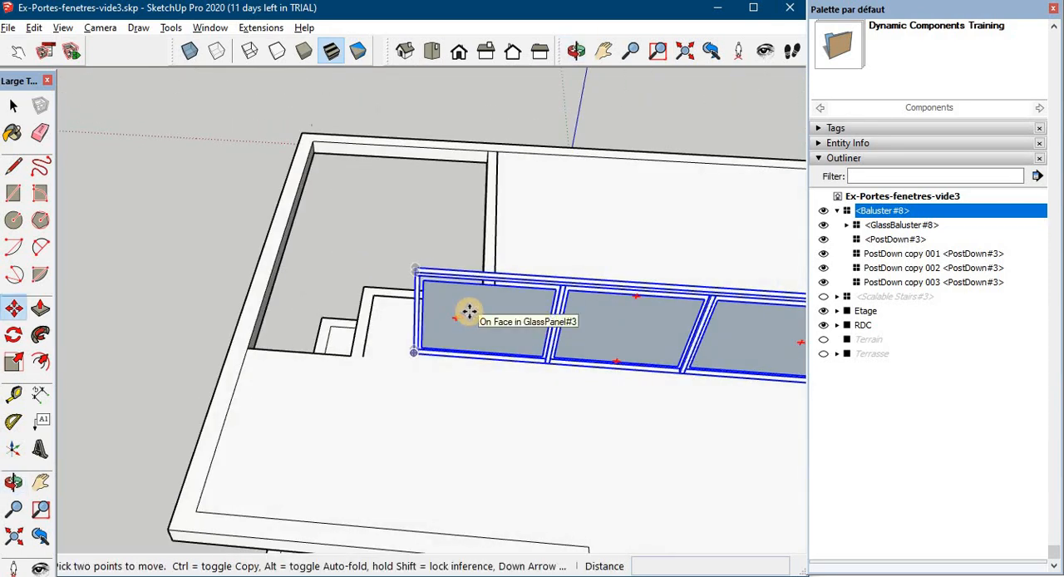
right_click(498, 308)
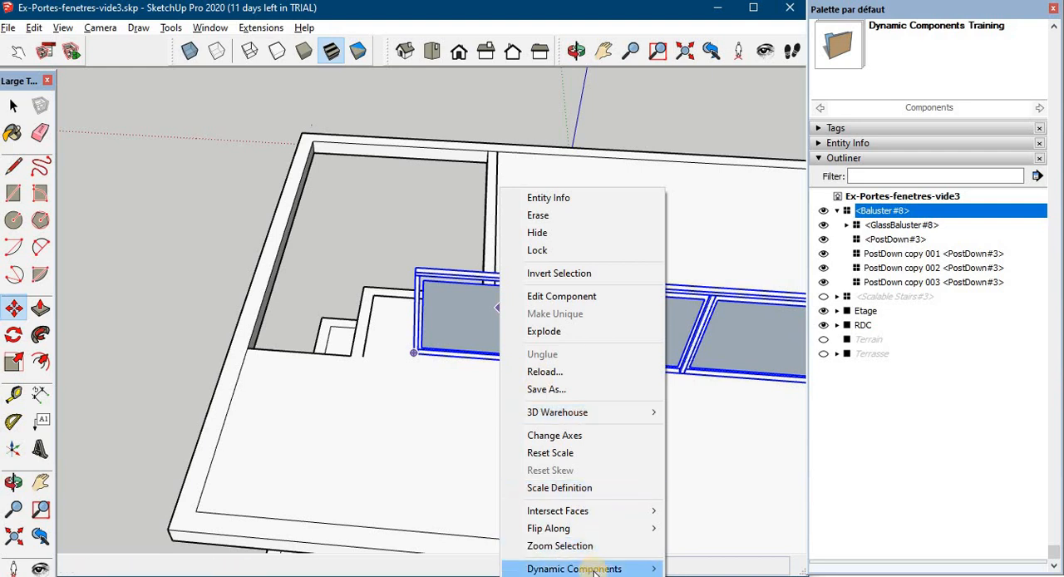
mouse_move(642, 569)
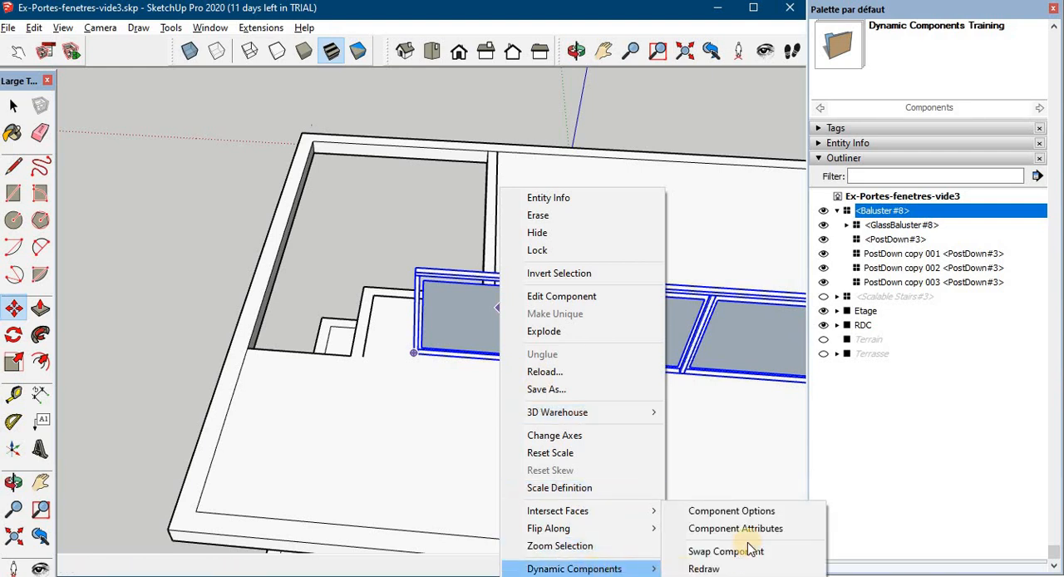
click(756, 511)
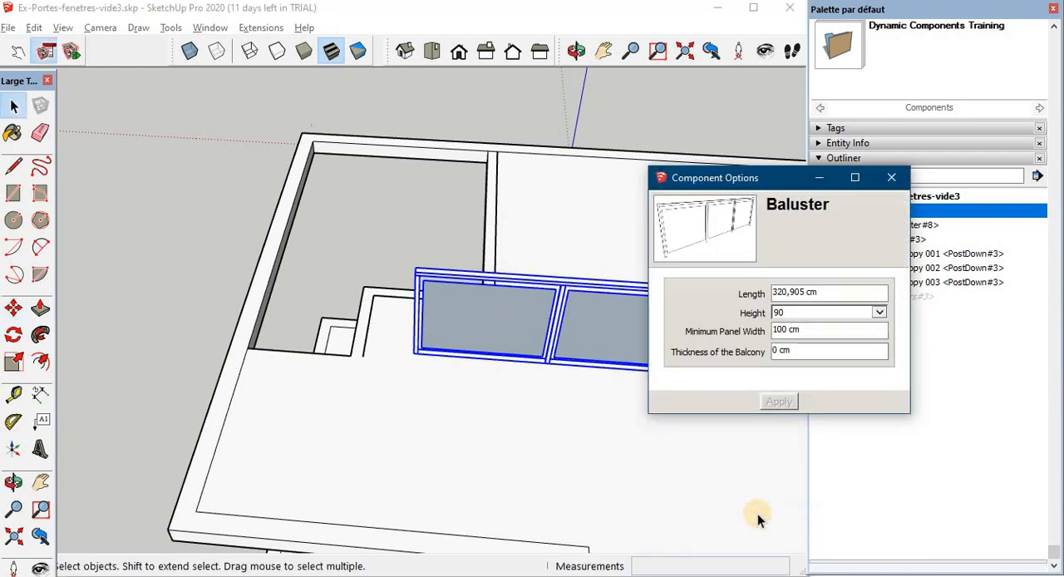
click(775, 331)
text(85)
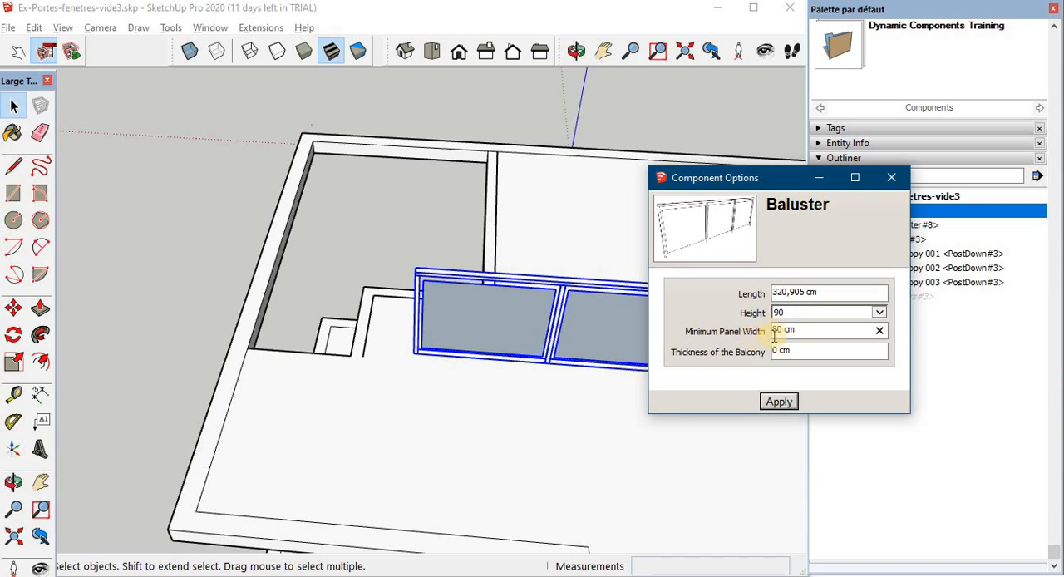
click(779, 402)
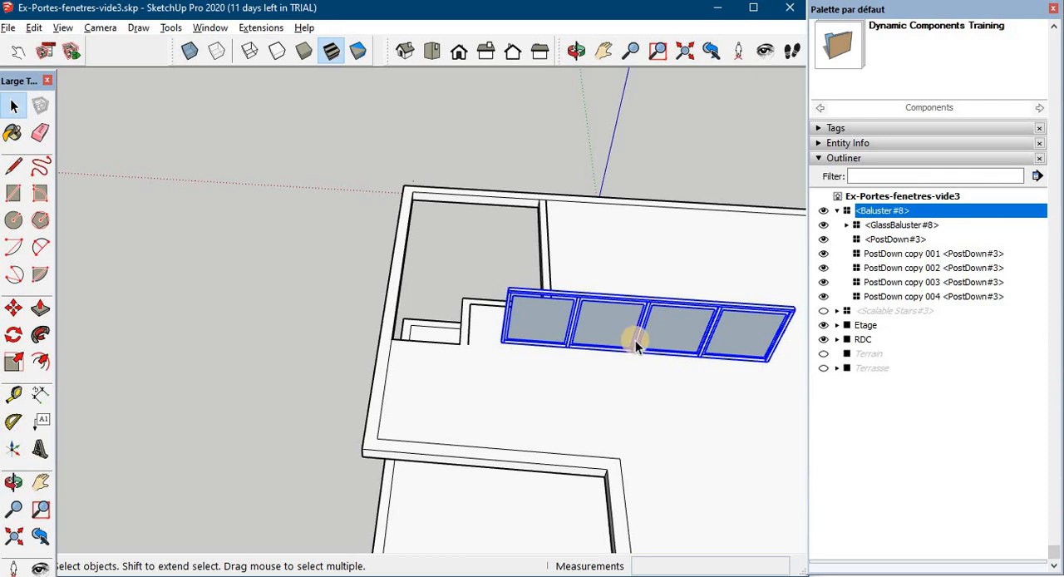
- Copy the glass balustrade about 123 cm away on the slab and rotate the copy by 90 degrees
middle_drag(636, 347, 348, 260)
key(m)
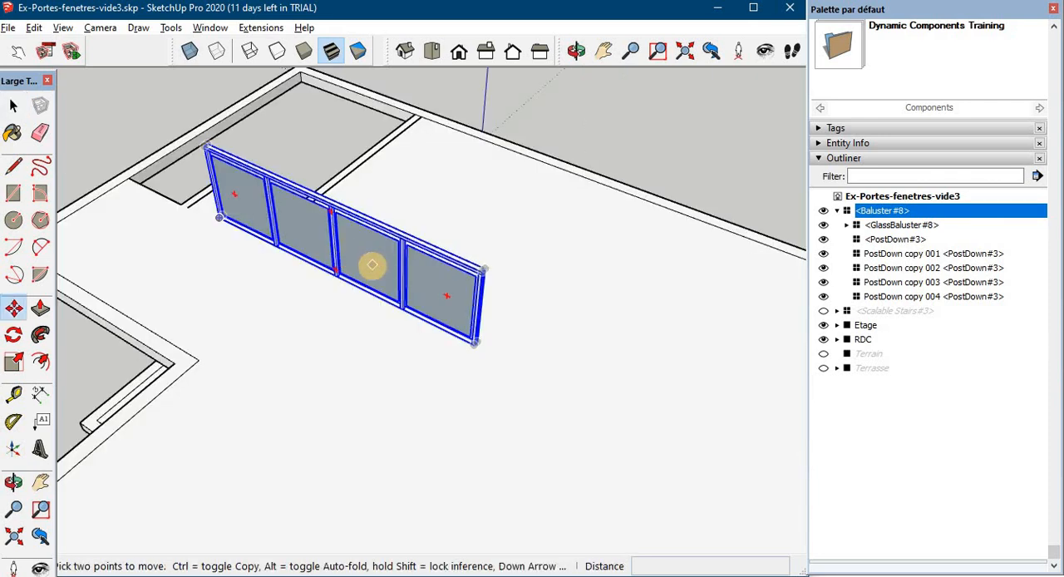
click(476, 344)
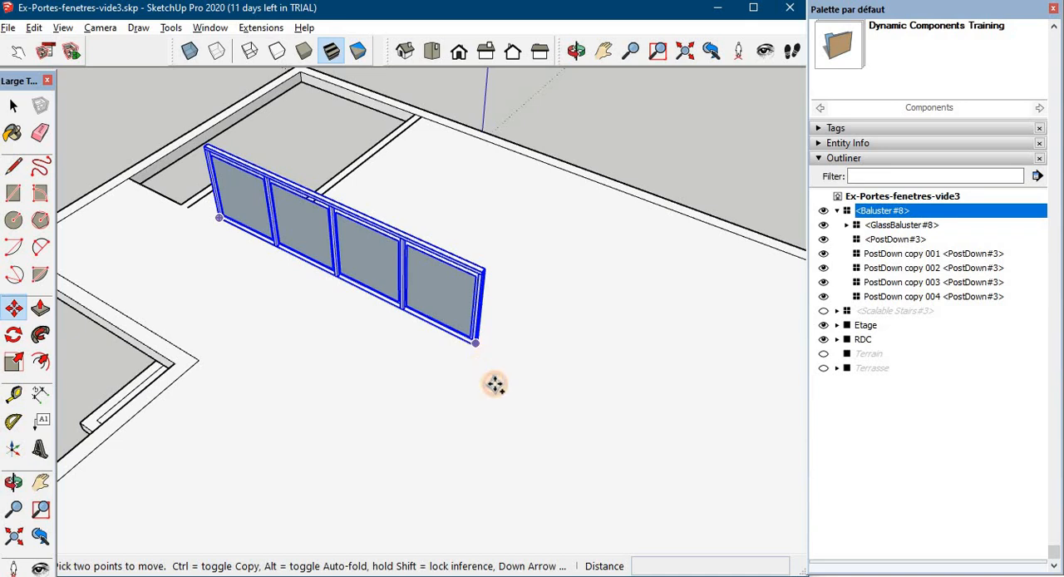
key(ctrl)
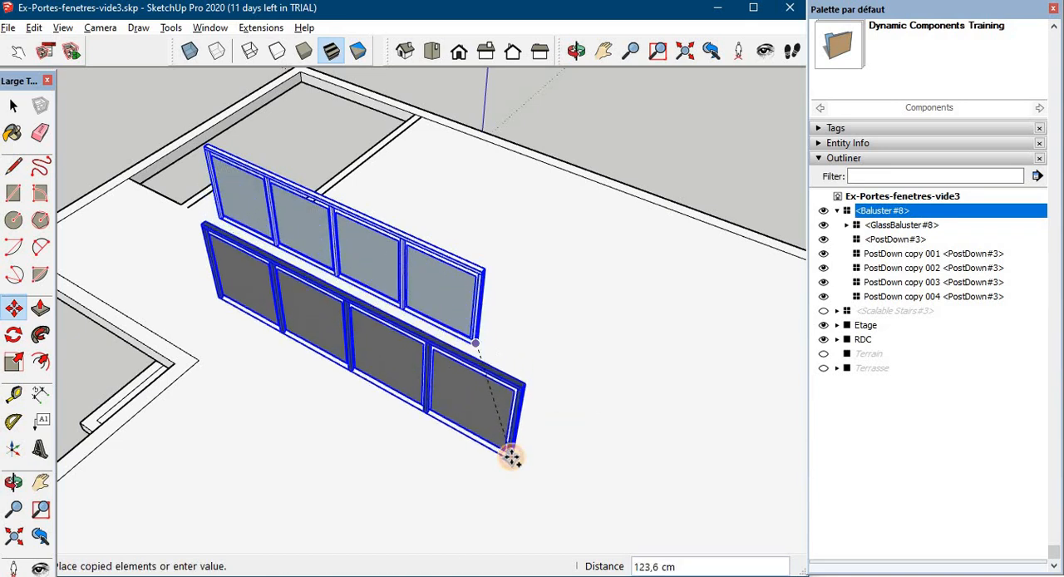
click(509, 453)
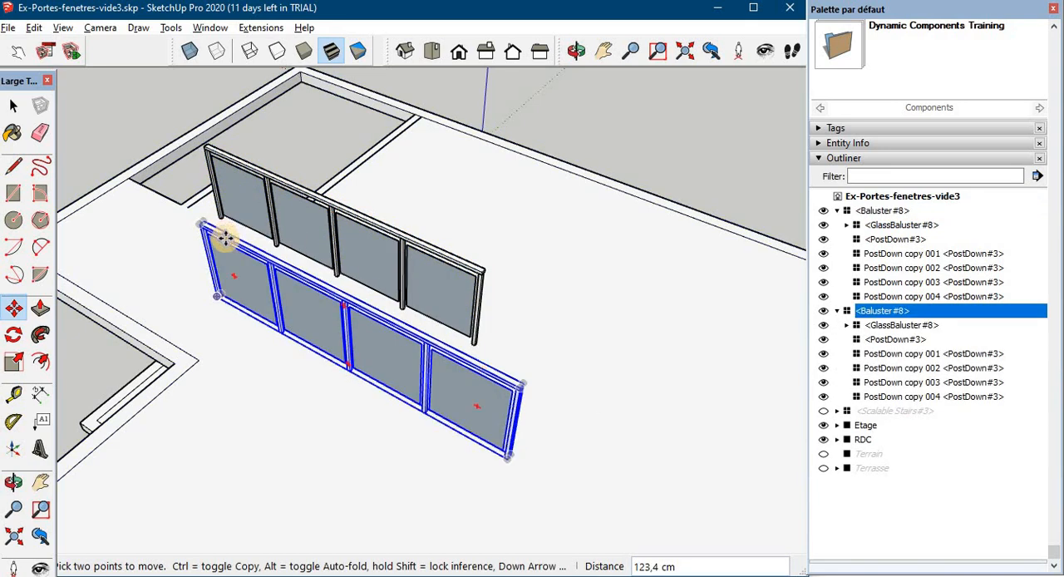
click(224, 235)
click(429, 256)
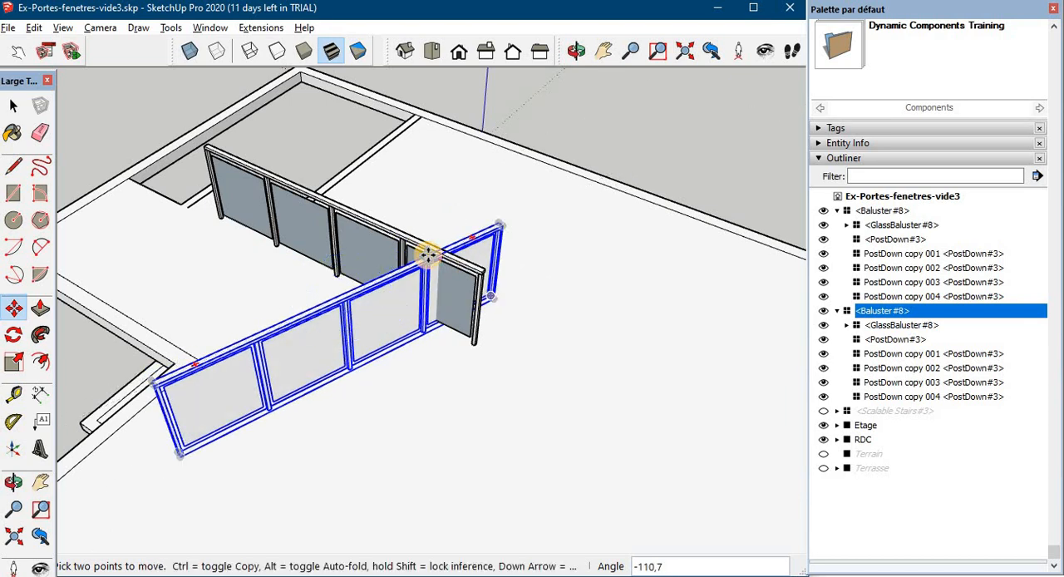
key(Return)
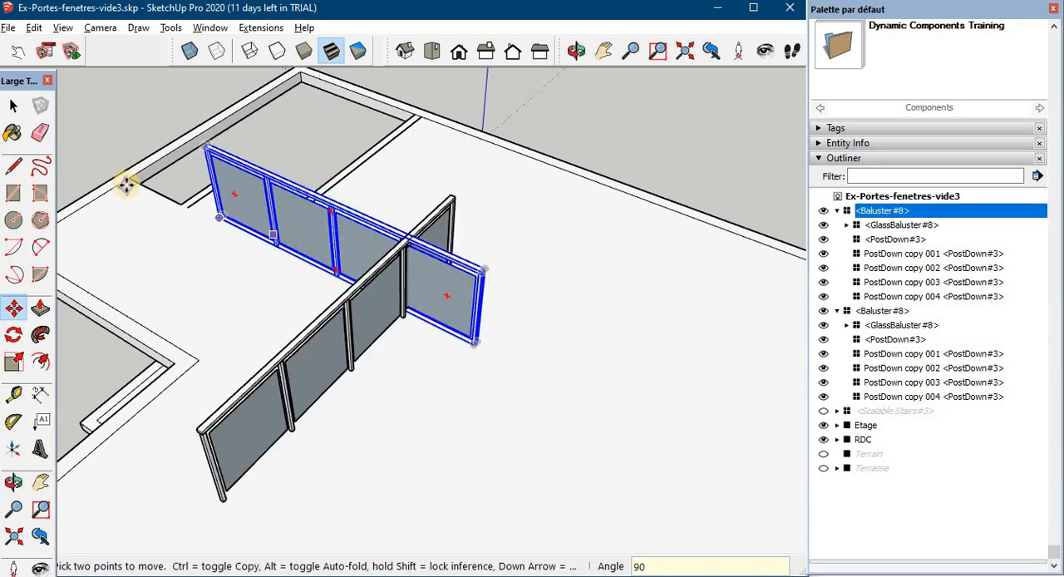
- Copy the rotated balustrade about 171.5 cm sideways across the slab
click(223, 501)
key(ctrl)
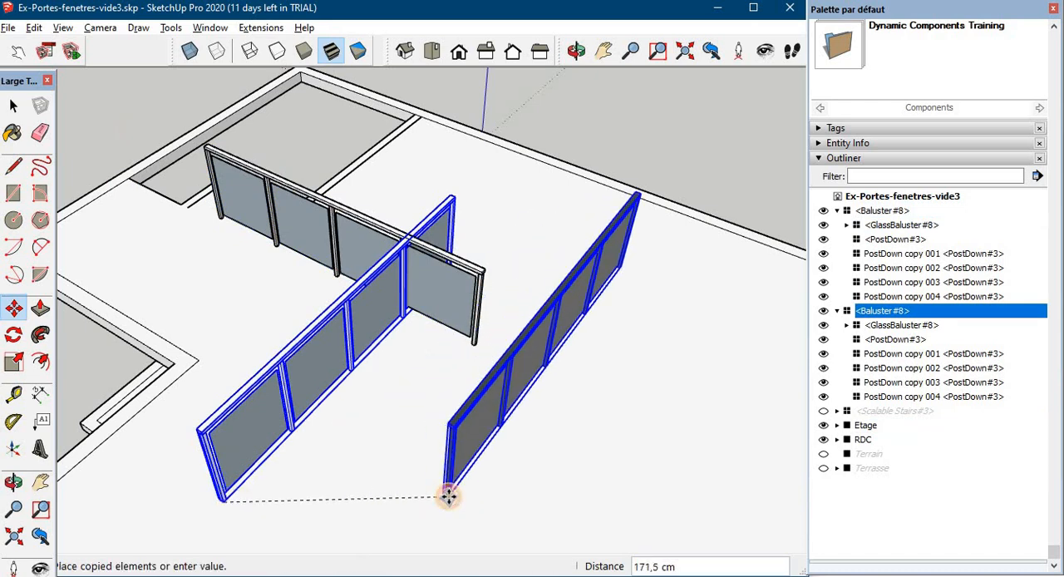
click(449, 496)
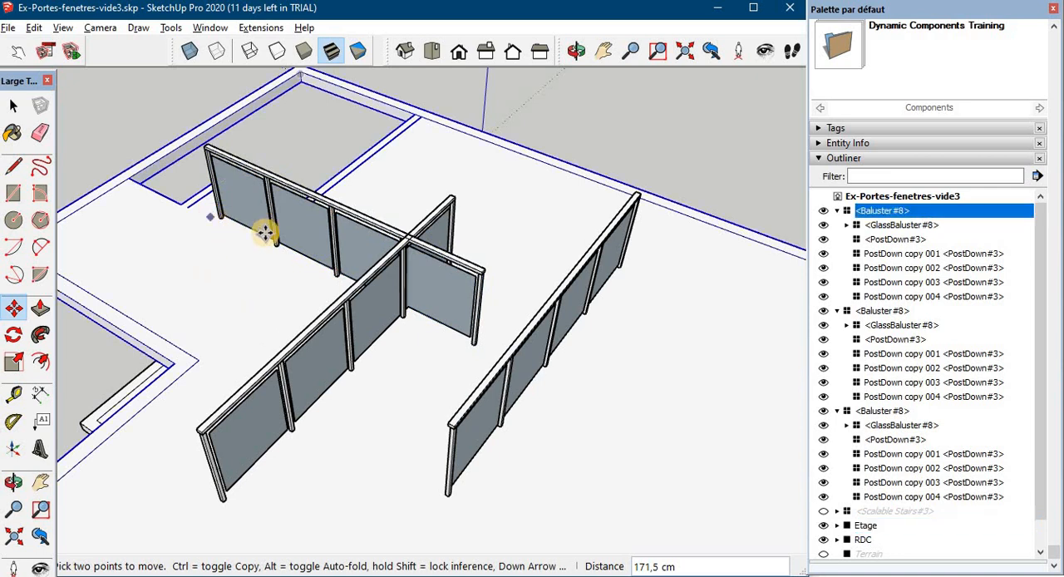
- Fit the original balustrade onto the middle offset edge of the stairwell, moving it to the corner and scaling its length to one panel
scroll(271, 240, up, 2)
middle_drag(273, 239, 409, 91)
click(14, 362)
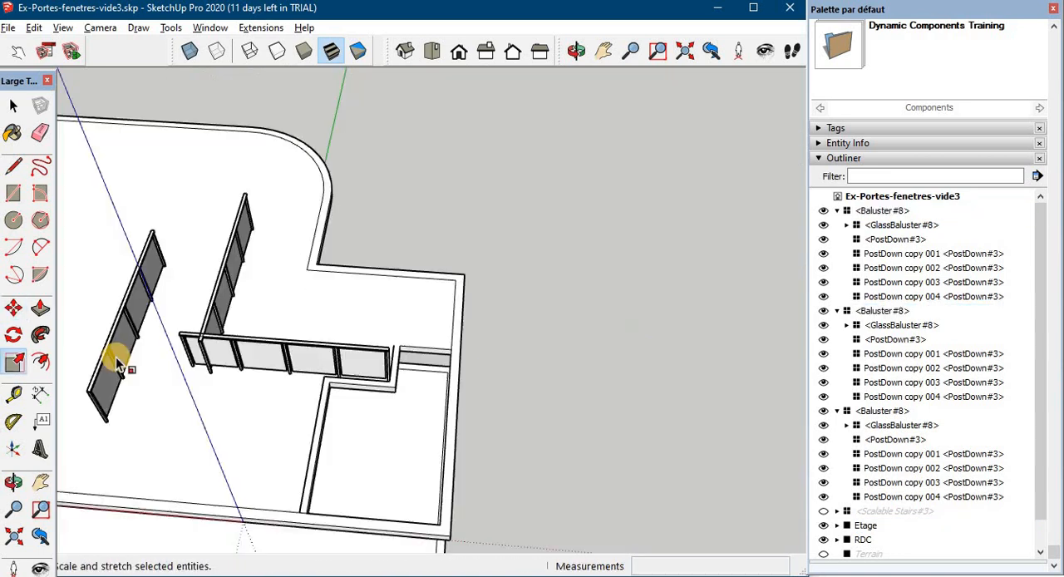
click(188, 356)
drag(188, 358, 327, 381)
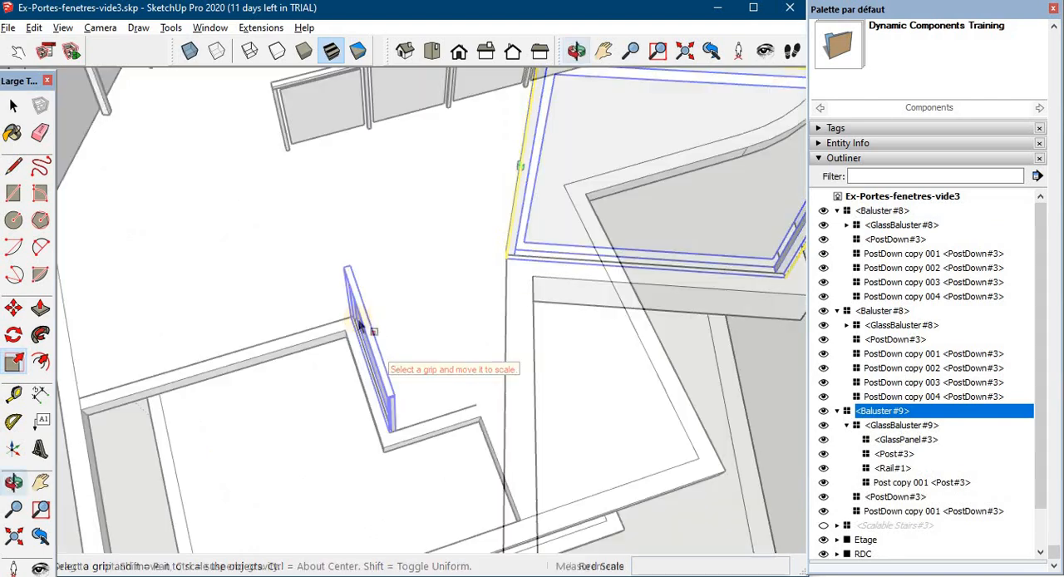
middle_drag(361, 326, 167, 309)
scroll(314, 378, down, 1)
middle_drag(313, 377, 225, 367)
- Move one rotated balustrade to the free corner of the middle railing and scale it to the short stairwell edge
click(512, 210)
key(m)
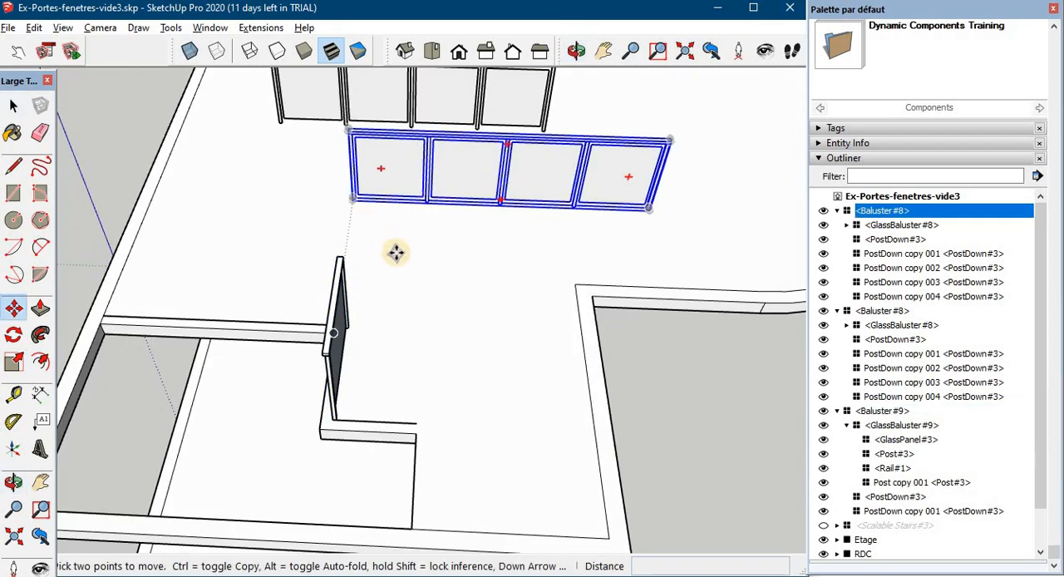
scroll(396, 252, up, 2)
click(338, 182)
middle_drag(291, 432, 324, 366)
click(259, 371)
scroll(241, 382, down, 5)
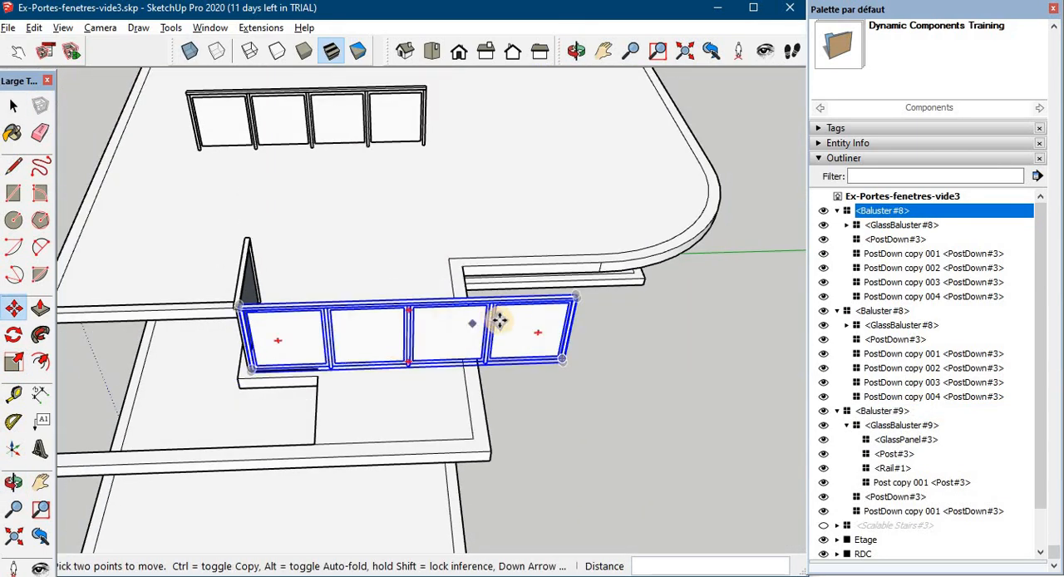
click(14, 362)
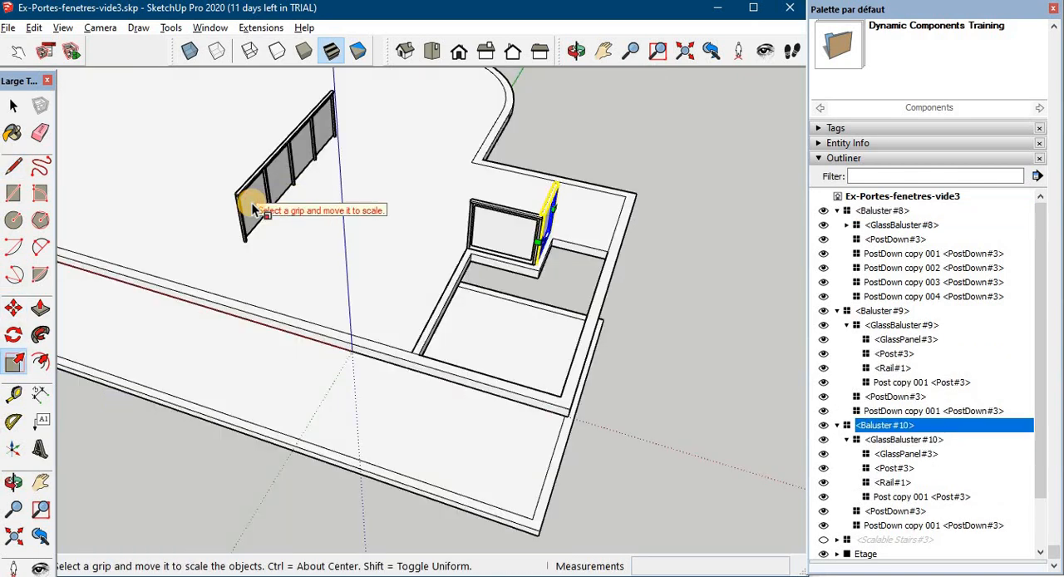
- Move the remaining rotated balustrade onto the long stairwell edge and scale it down to two panels
key(m)
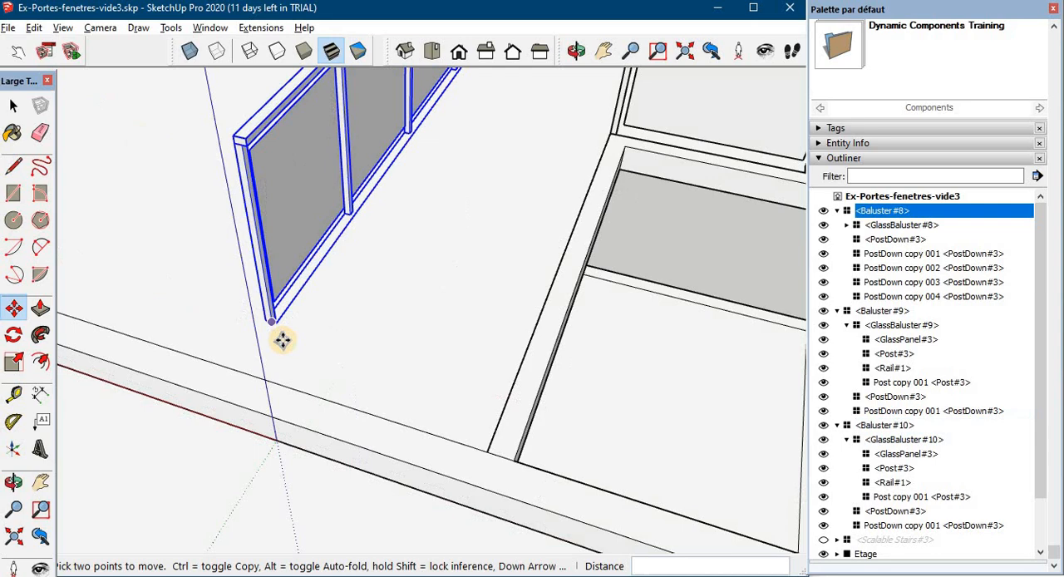
middle_drag(281, 341, 271, 255)
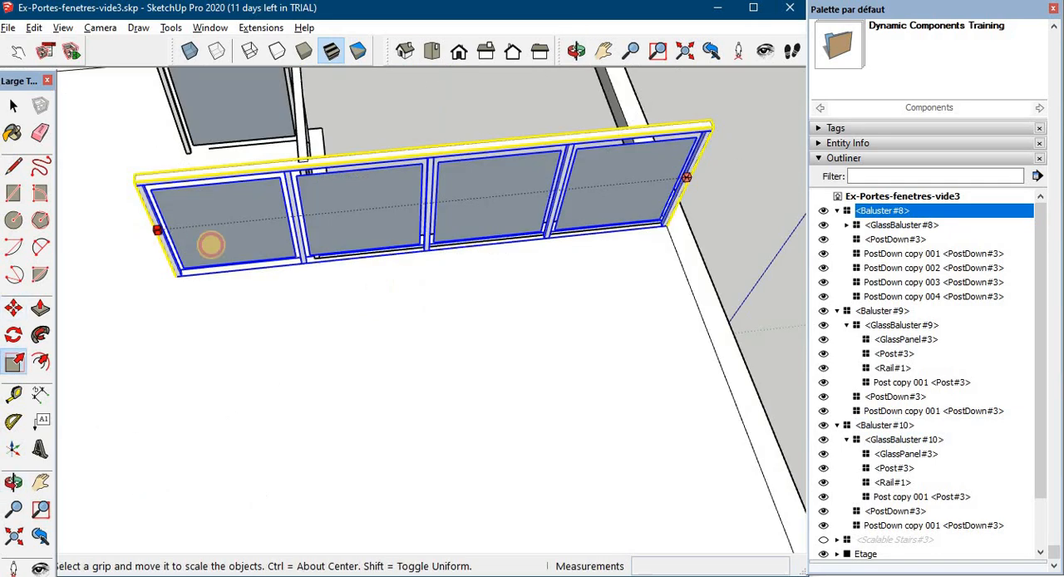
drag(136, 249, 308, 249)
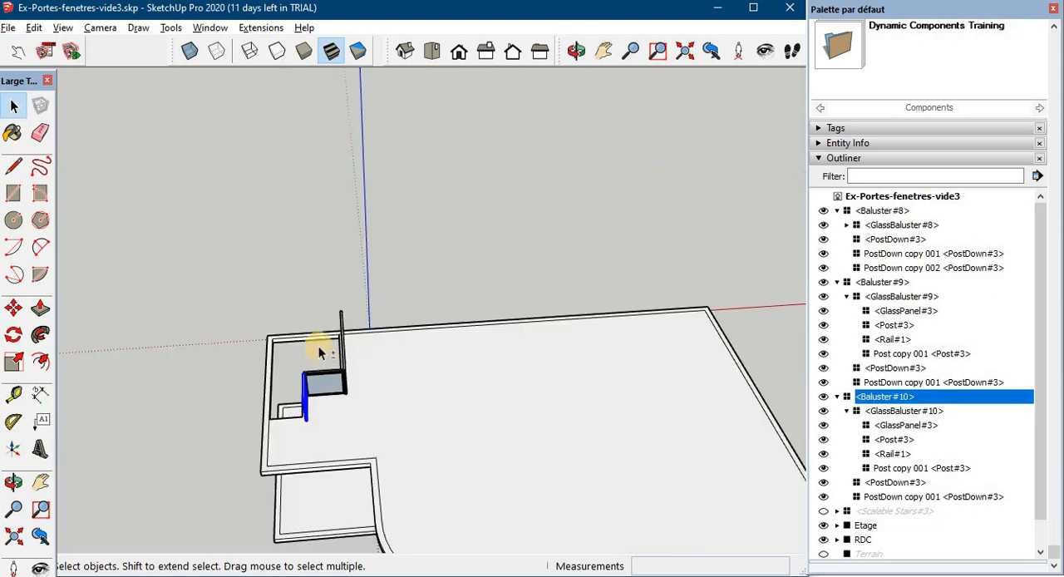
- Select the three balustrades around the stairwell and make them a group
shift+click(344, 366)
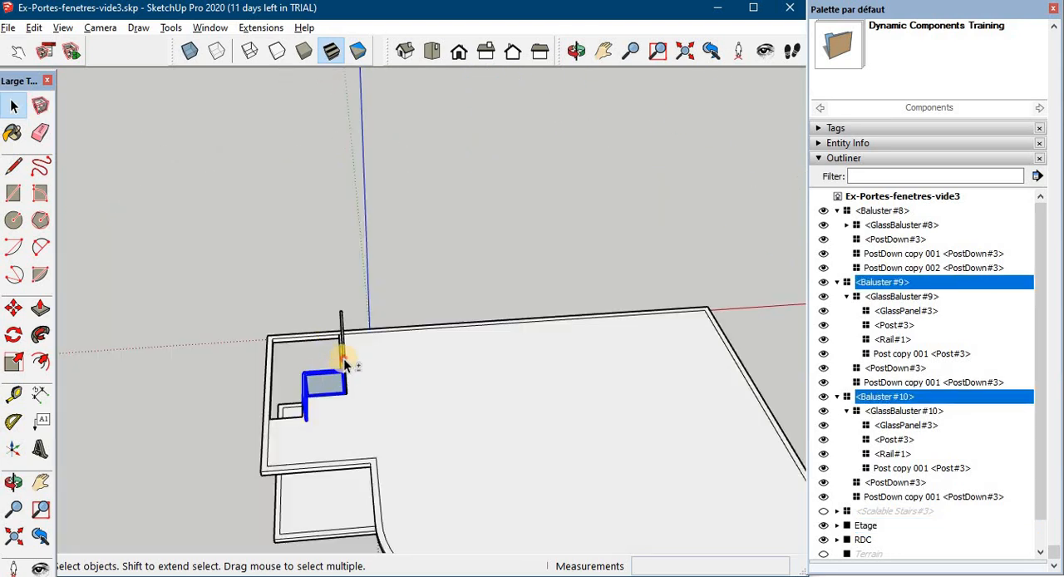
ctrl+click(343, 359)
right_click(344, 359)
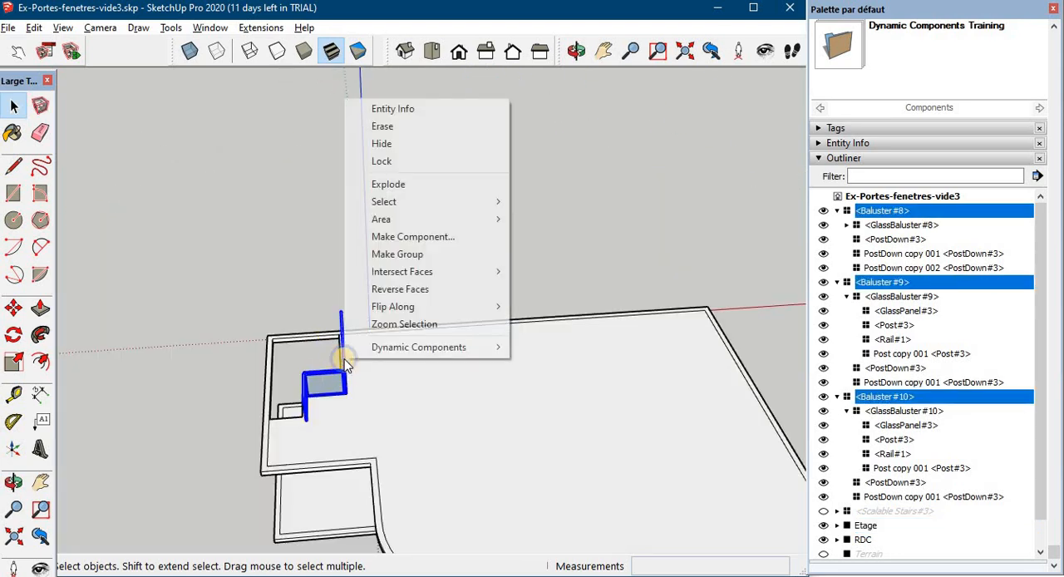
click(420, 256)
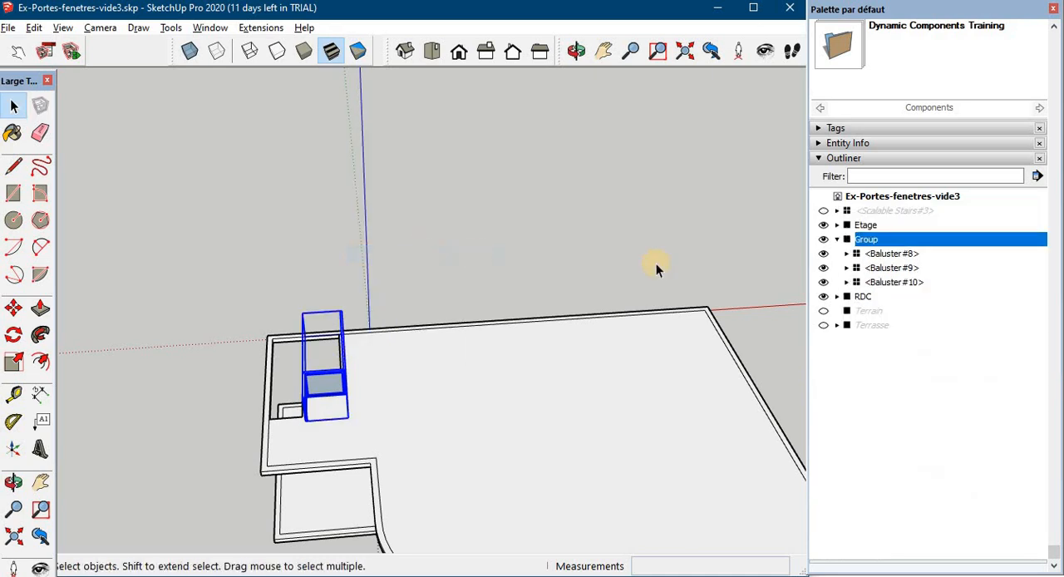
- Rename the new balustrade group as Balustres and select it
double_click(867, 240)
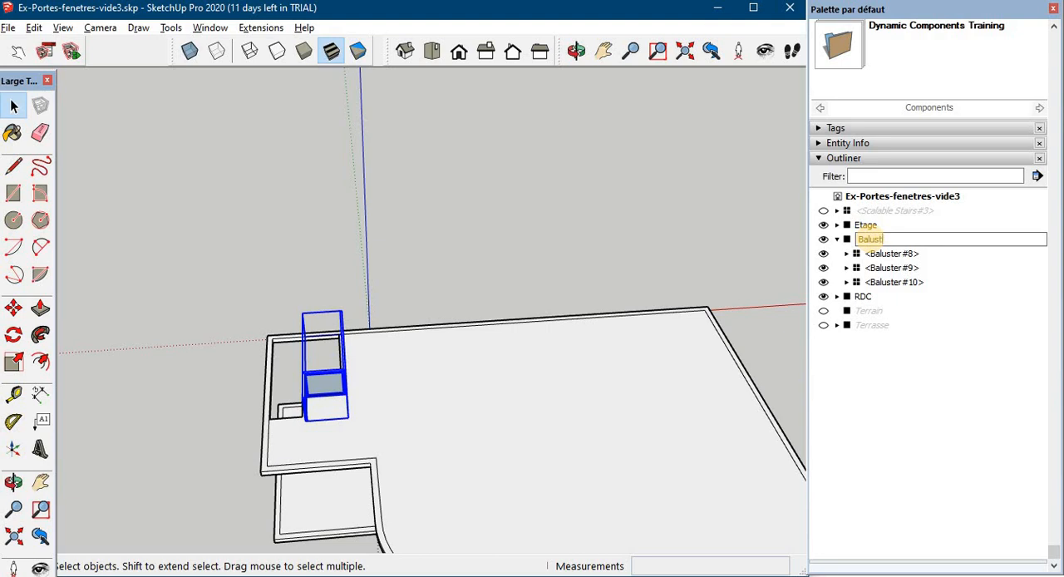
click(982, 314)
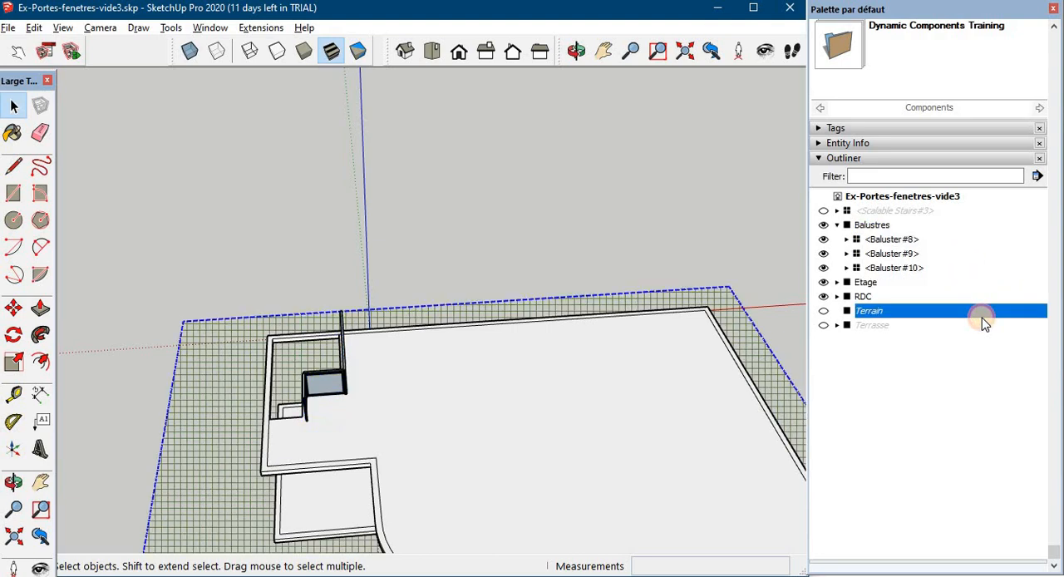
click(845, 226)
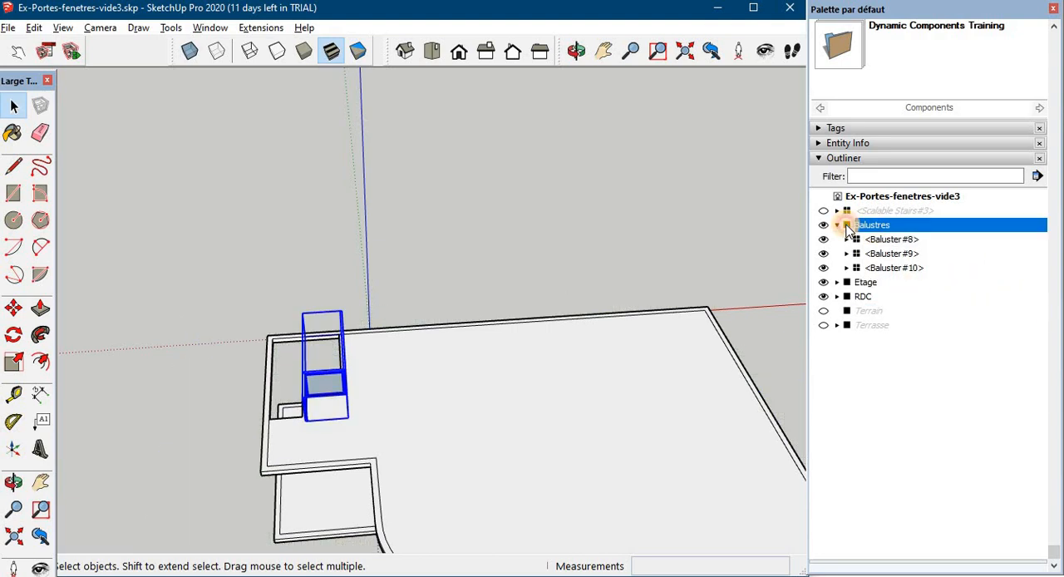
- Nest the Balustres group inside the Etage group and unhide the Scalable Stairs component
drag(845, 282, 844, 282)
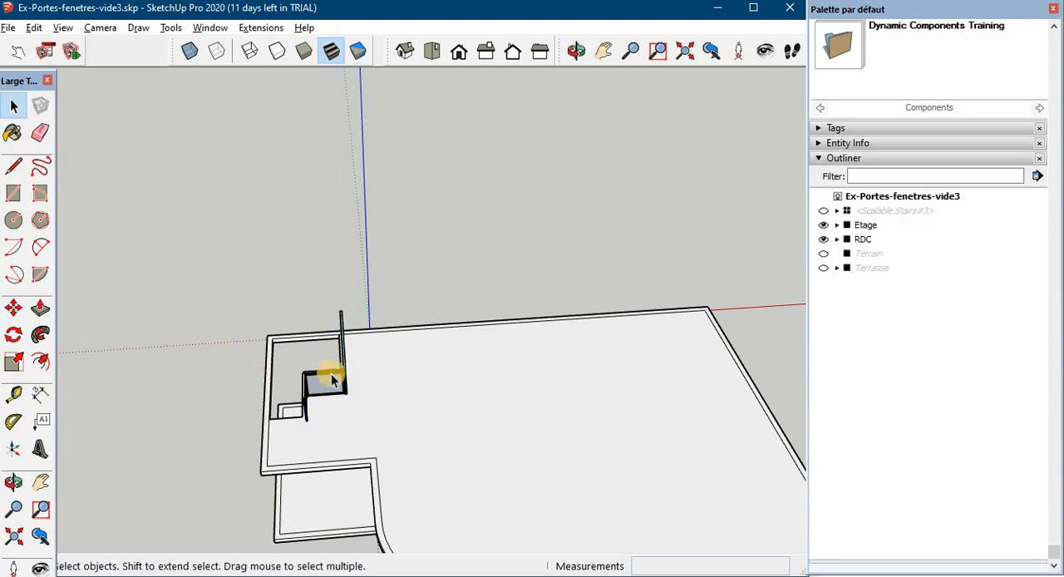
middle_drag(319, 359, 391, 349)
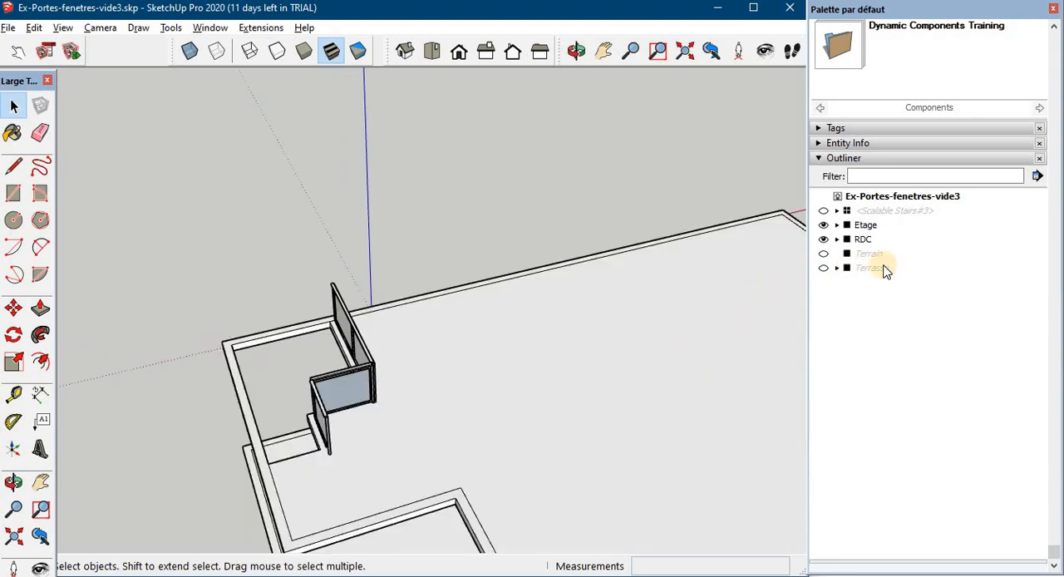
scroll(884, 266, up, 1)
click(824, 306)
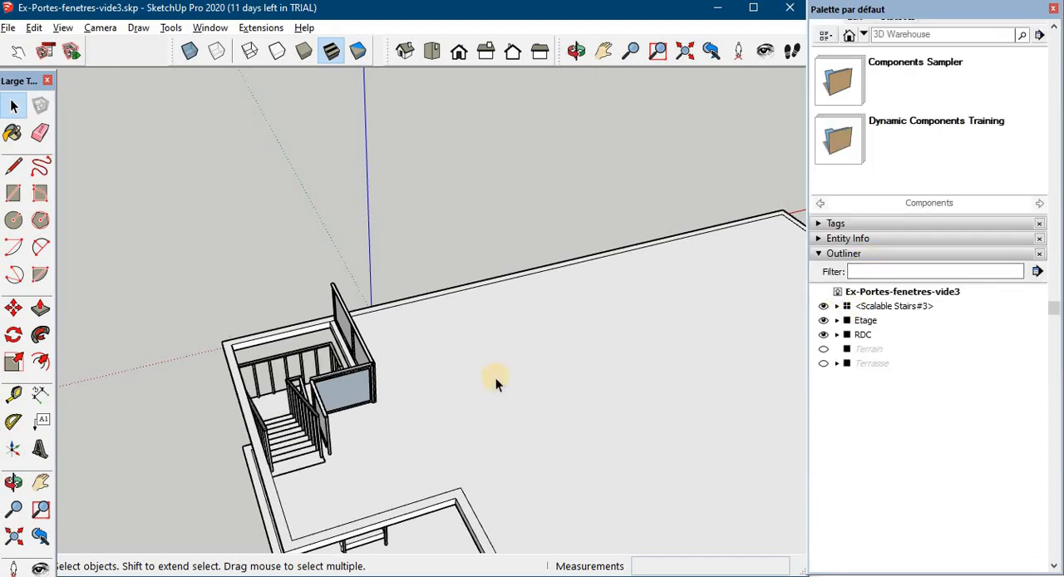
- Expand the RDC group and show its exterior walls, Murs Ext. RDC
scroll(495, 380, down, 1)
mouse_move(507, 330)
middle_down()
mouse_move(518, 287)
mouse_move(608, 327)
mouse_move(366, 330)
mouse_move(331, 349)
mouse_move(422, 333)
mouse_move(499, 337)
middle_up()
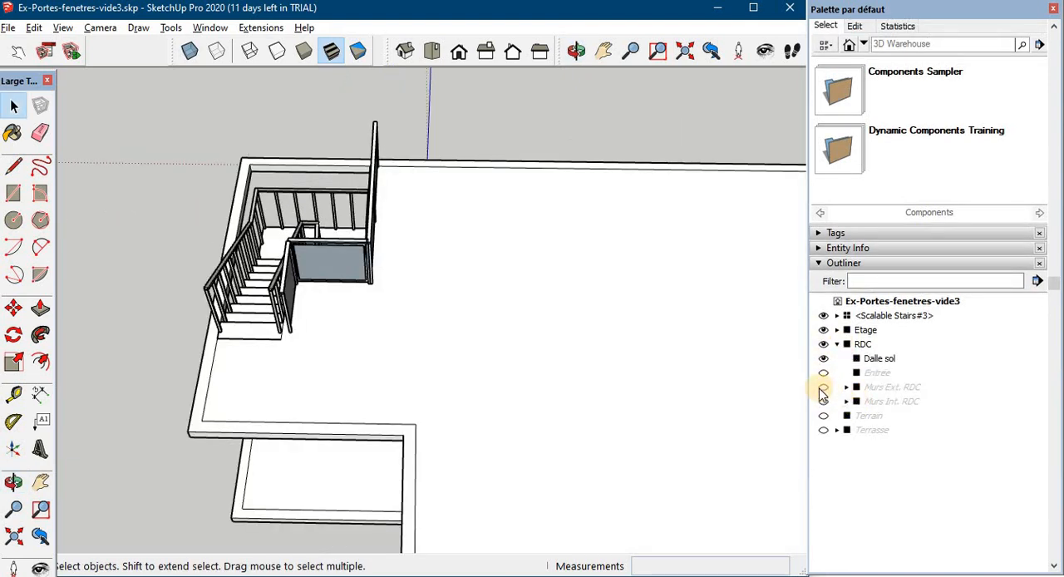
middle_drag(471, 307, 482, 197)
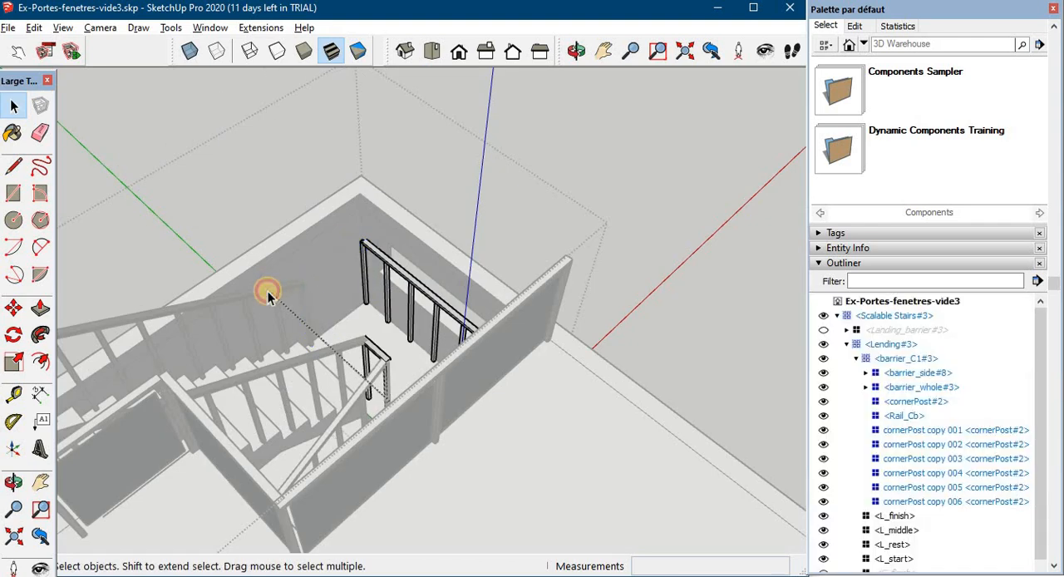
- Delete the wall-side railing of the upper stair flight inside the Scalable Stairs component
click(144, 316)
double_click(145, 317)
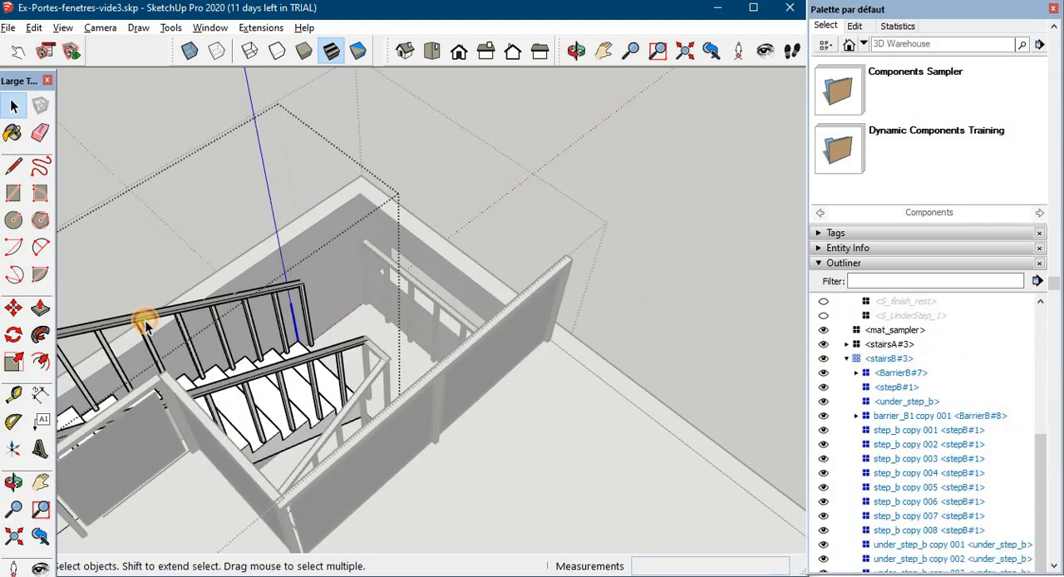
click(145, 318)
key(Delete)
- Delete the landing railing's rail and posts along the back wall, and finish editing the nested stair components
middle_drag(325, 330, 547, 300)
double_click(549, 289)
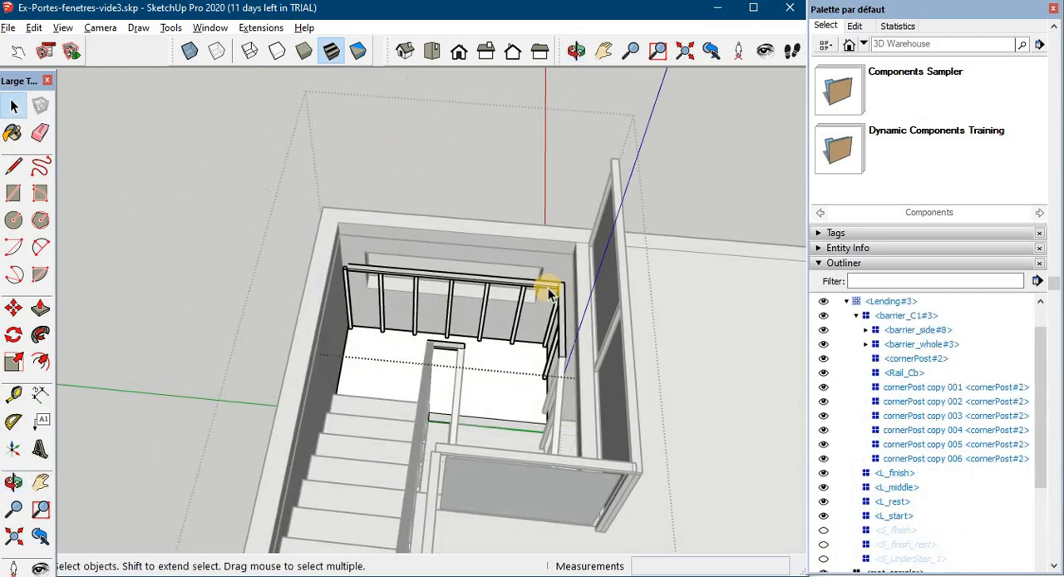
double_click(513, 320)
click(513, 320)
key(Delete)
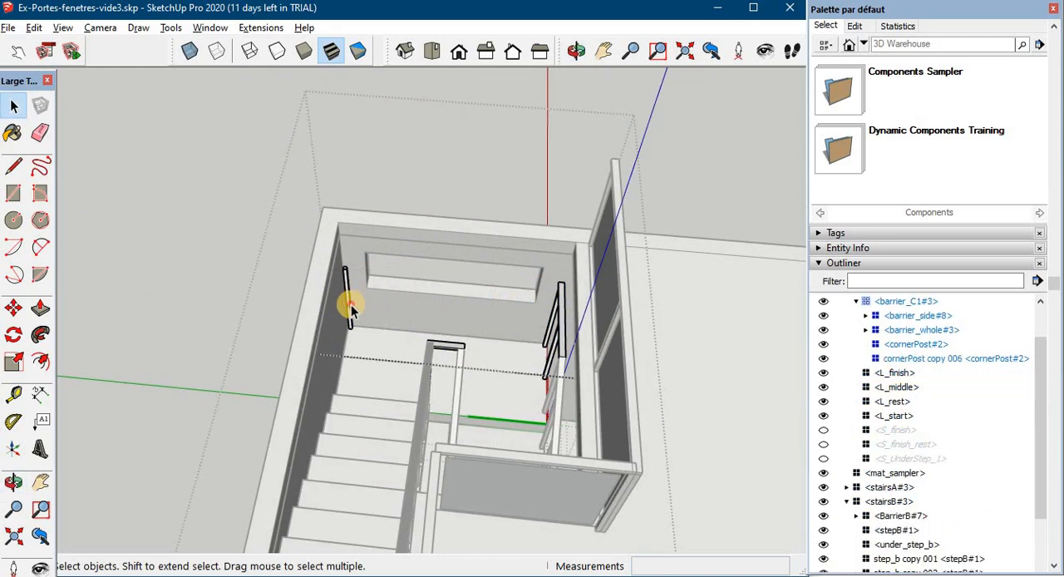
click(351, 304)
key(Delete)
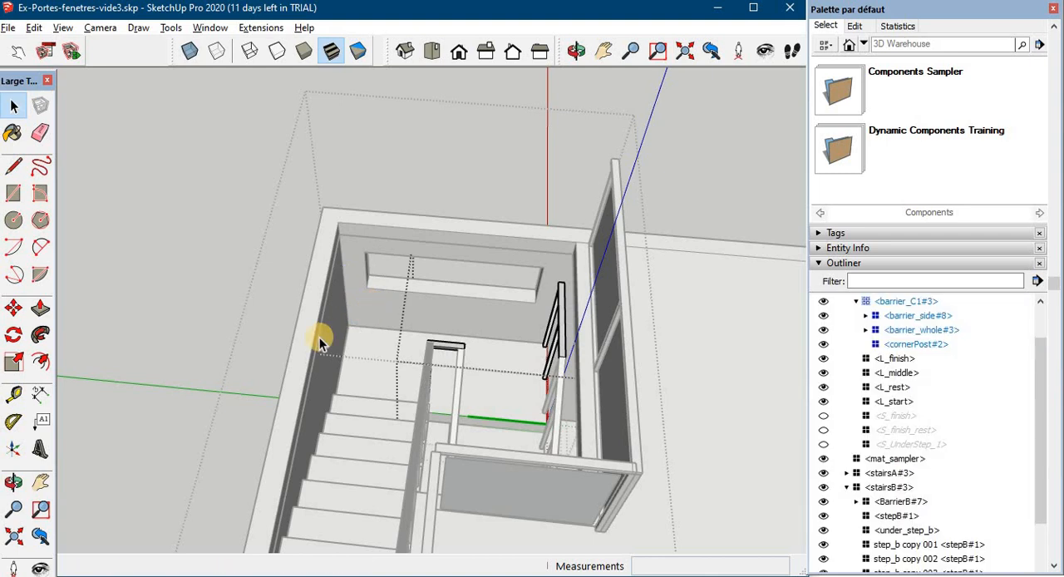
scroll(319, 337, down, 6)
middle_drag(347, 352, 378, 332)
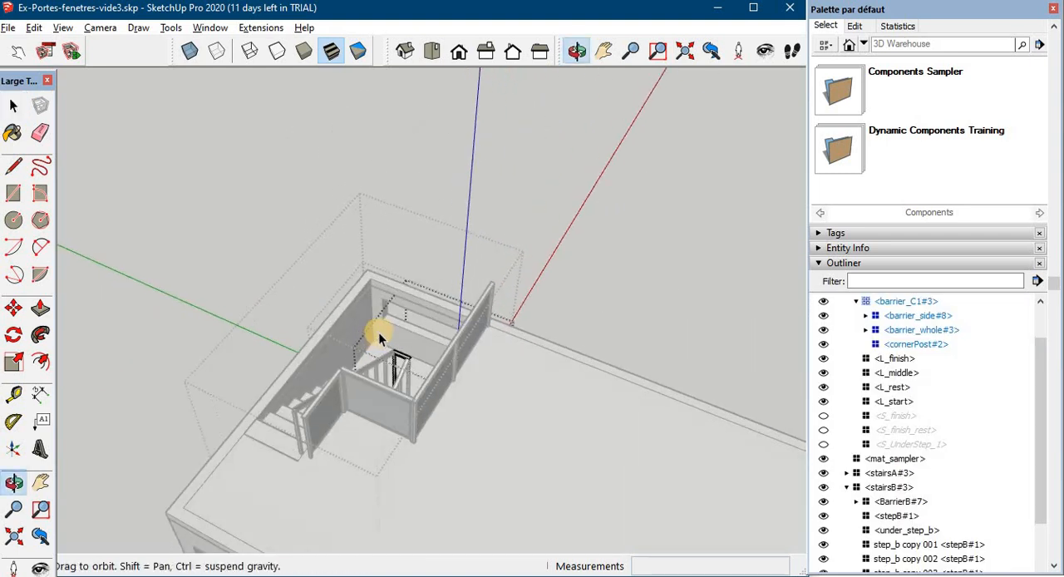
click(172, 214)
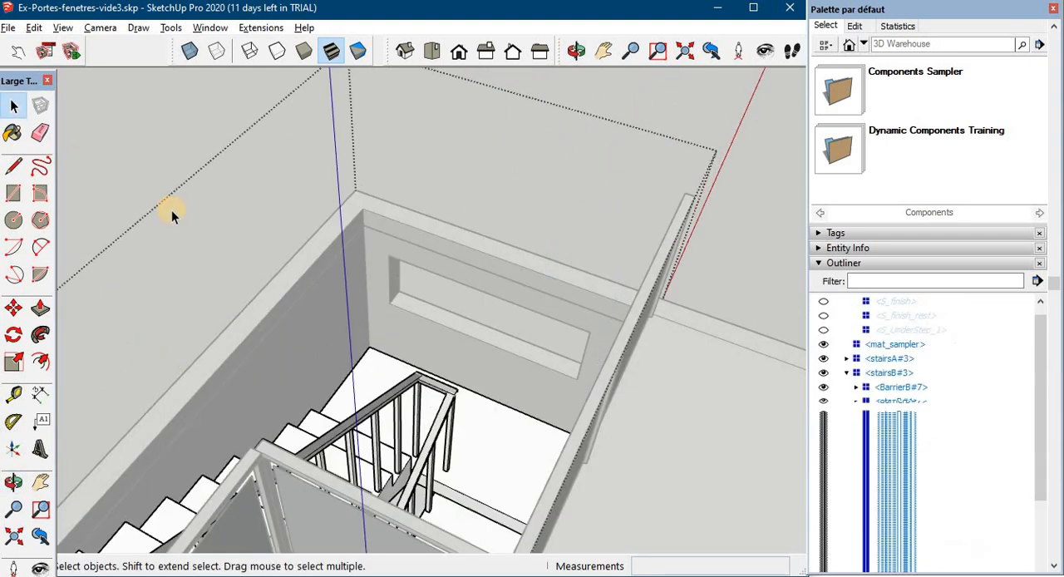
scroll(177, 229, down, 4)
middle_drag(177, 229, 364, 174)
click(510, 326)
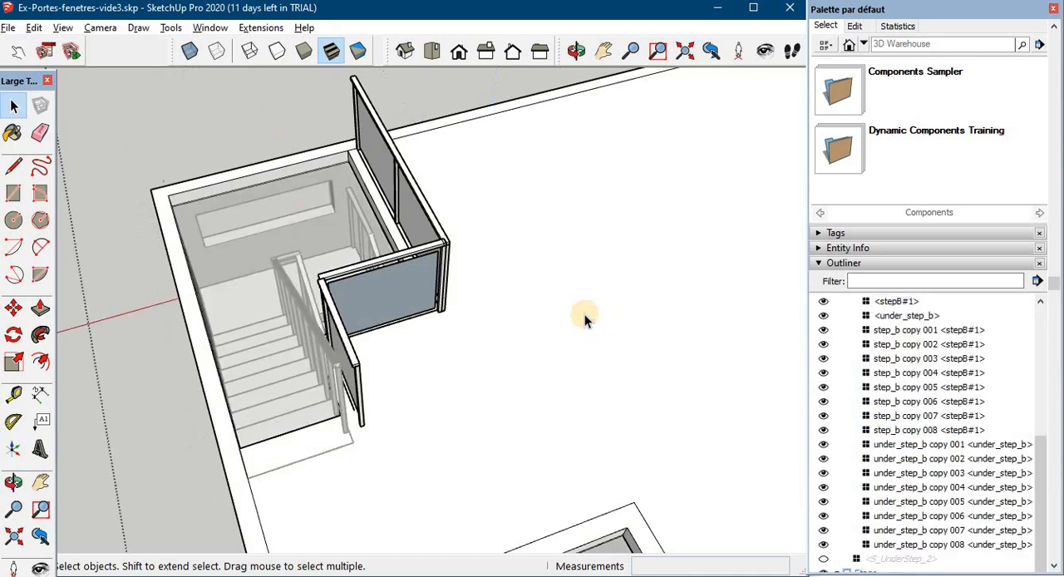
- Paint the panels of the three stairwell balustrades with Translucent Glass Blue from the Glass and Mirrors materials
middle_drag(582, 316, 391, 325)
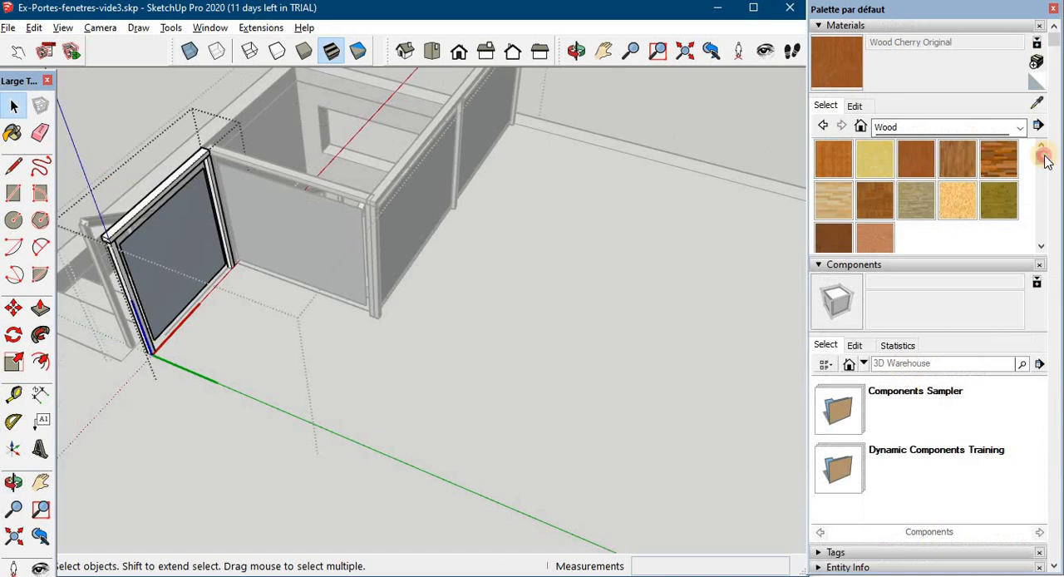
drag(1044, 156, 1030, 138)
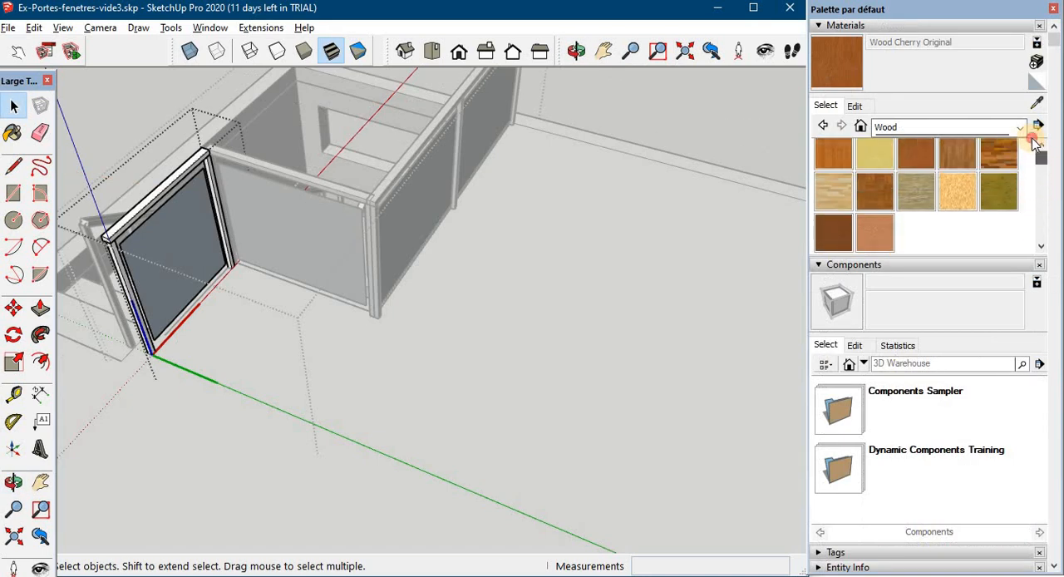
click(965, 126)
click(923, 232)
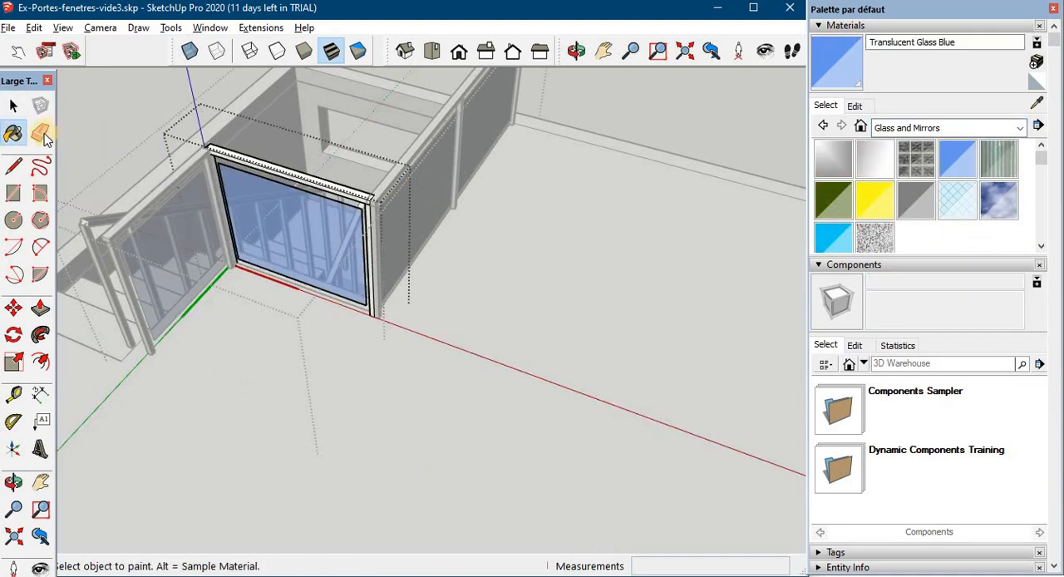
click(12, 105)
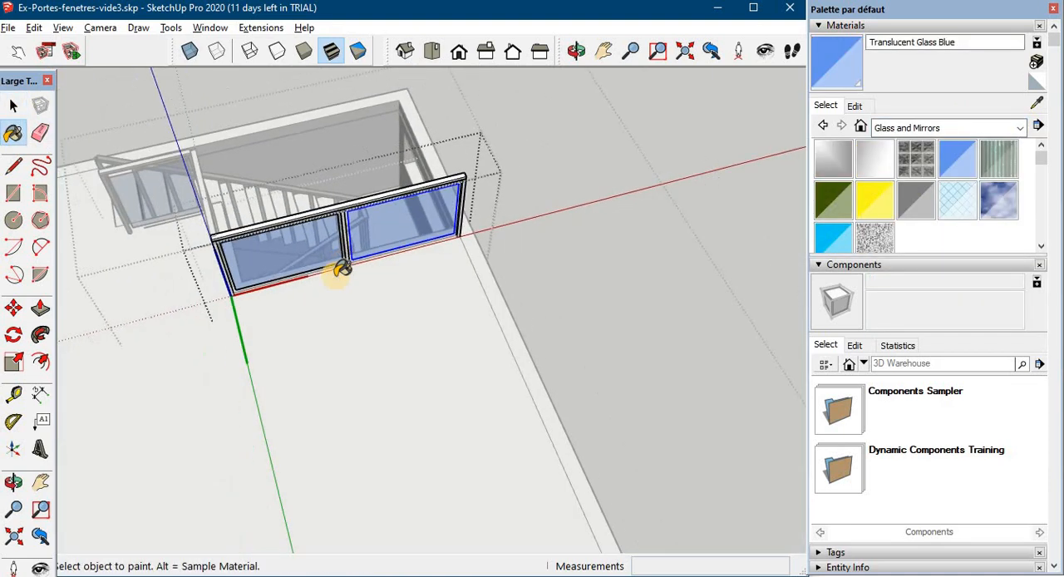
mouse_move(341, 269)
middle_down()
mouse_move(494, 211)
mouse_move(585, 244)
mouse_move(594, 280)
mouse_move(552, 288)
mouse_move(706, 188)
mouse_move(610, 268)
mouse_move(280, 311)
mouse_move(150, 250)
middle_up()
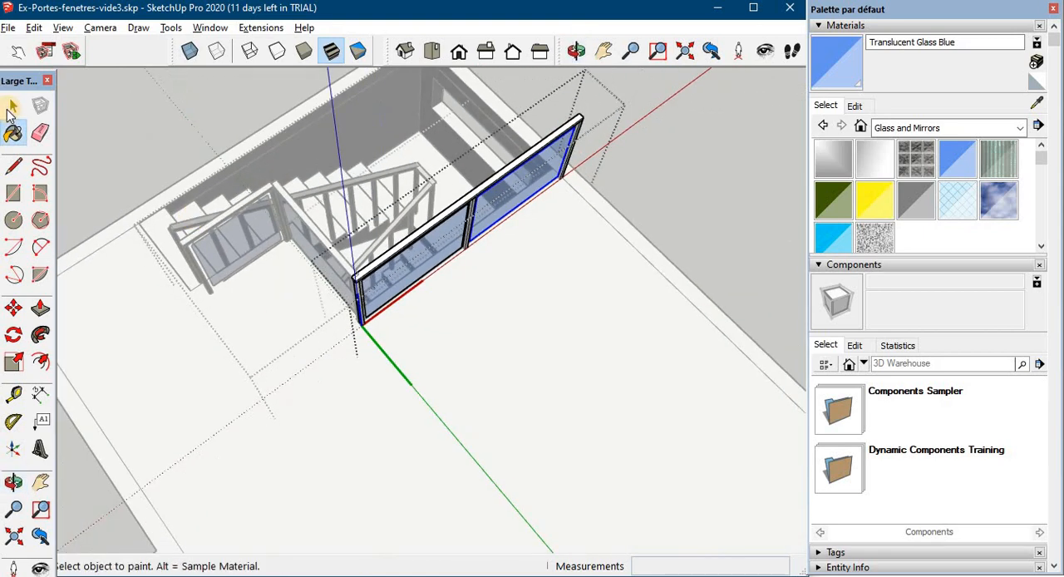
- Paint the top handrails of the balustrades with Wood Bamboo from the Wood materials
click(13, 107)
click(501, 177)
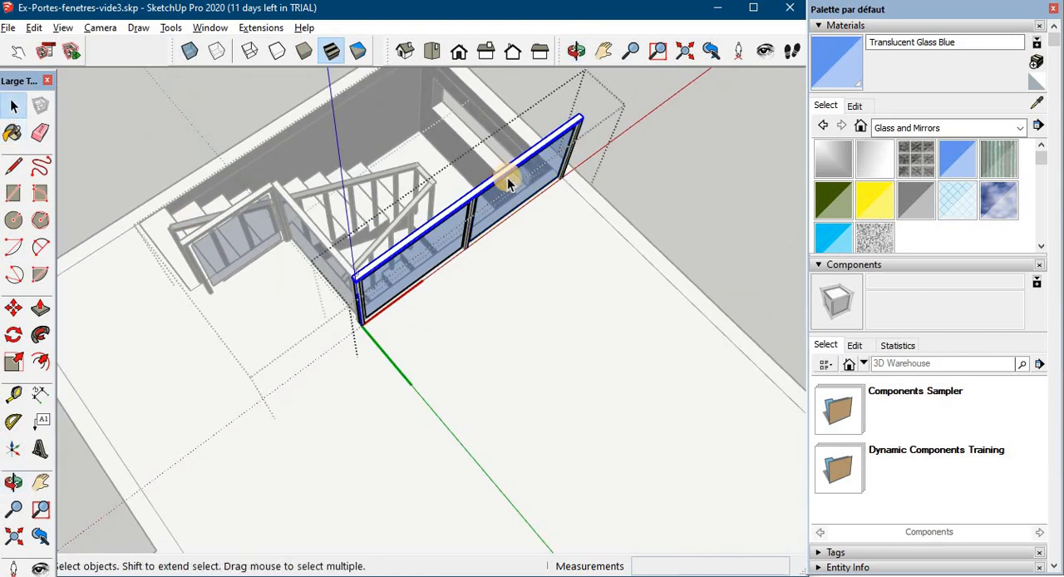
click(1017, 131)
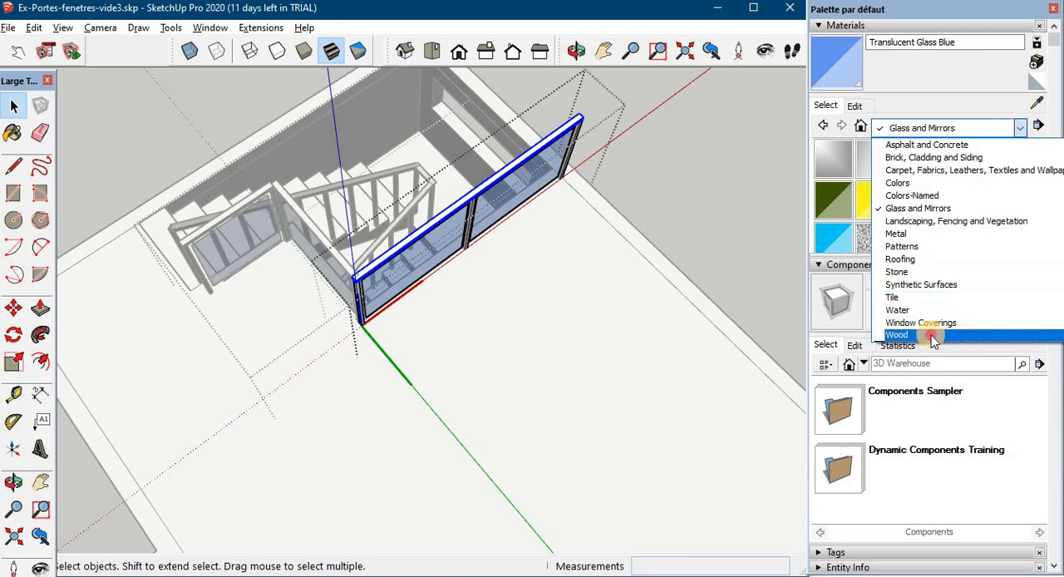
click(932, 333)
click(832, 160)
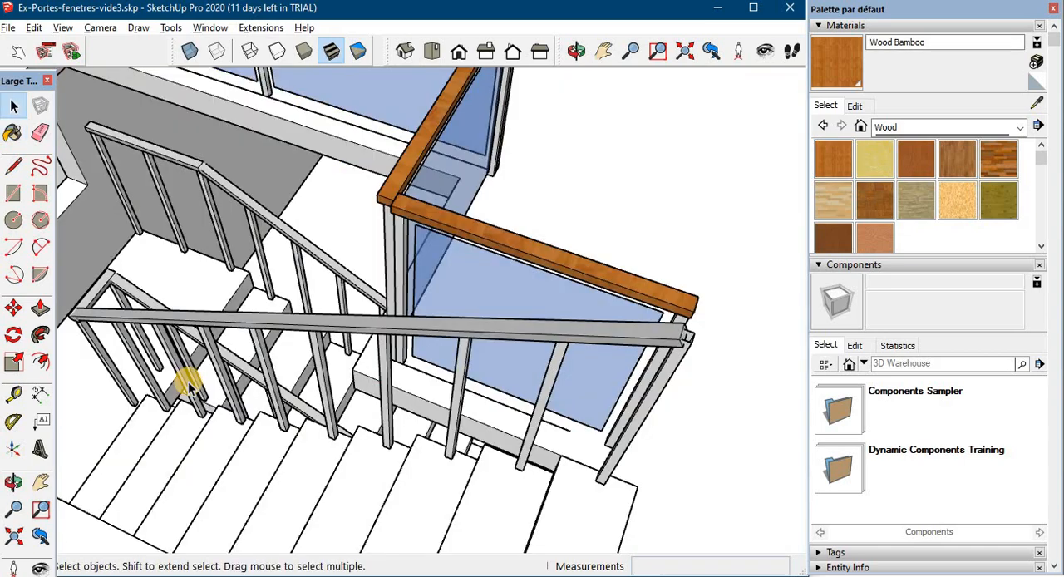
- Apply the Wood Bamboo material to the handrails of the U-shaped stairs
click(14, 166)
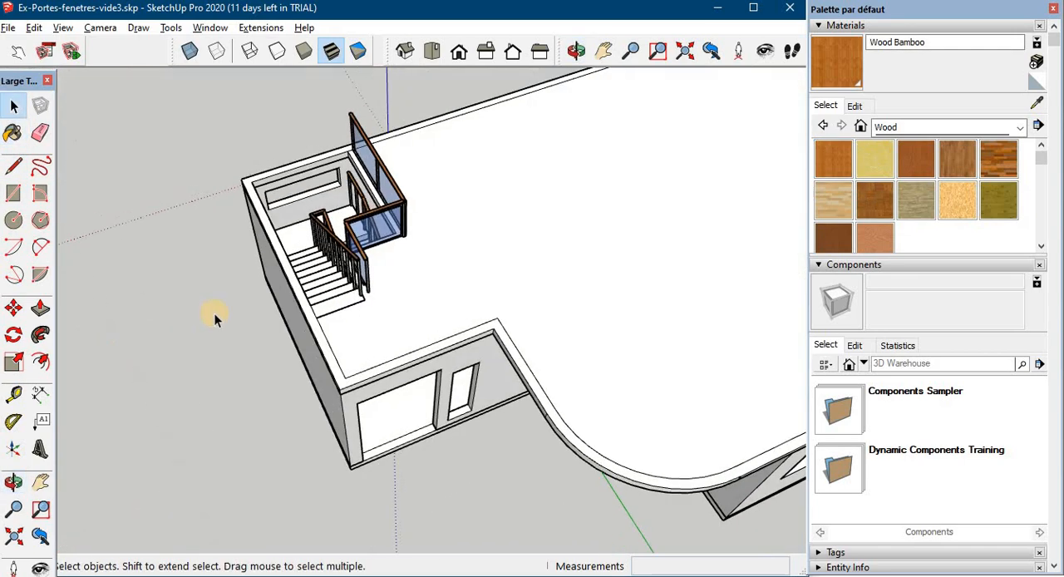
scroll(216, 308, up, 3)
mouse_move(216, 303)
middle_down()
mouse_move(114, 311)
mouse_move(4, 299)
middle_up()
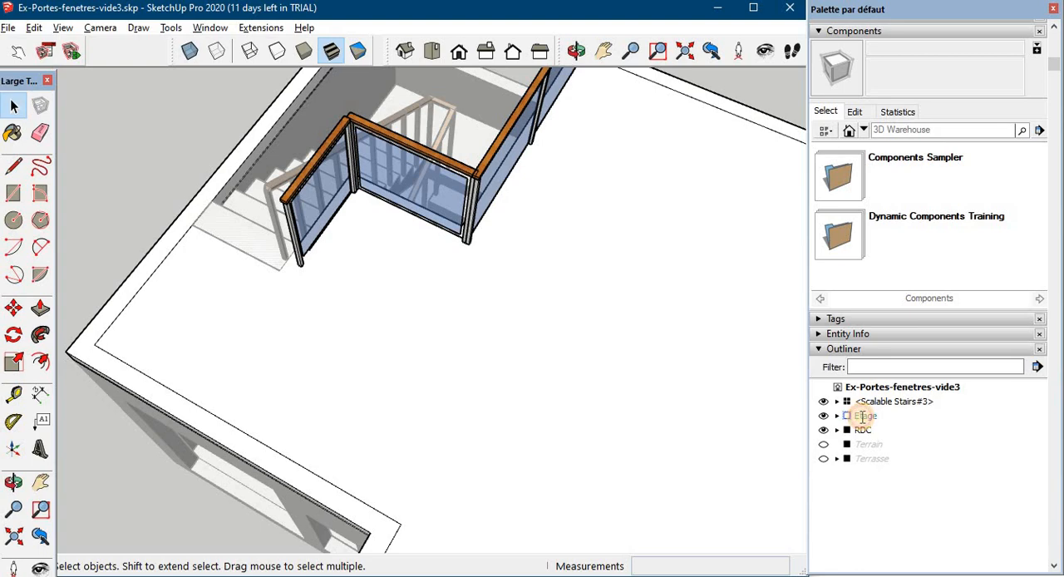
- Expand the Etage group, show its exterior walls, Murs Ext. étage, and inspect the finished stairwell from outside and above
double_click(862, 417)
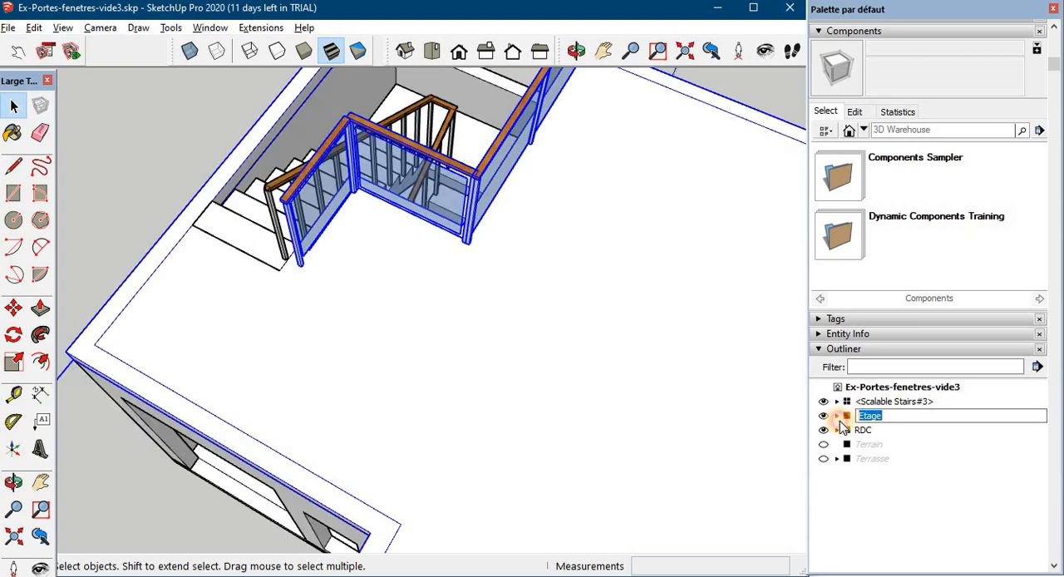
click(837, 416)
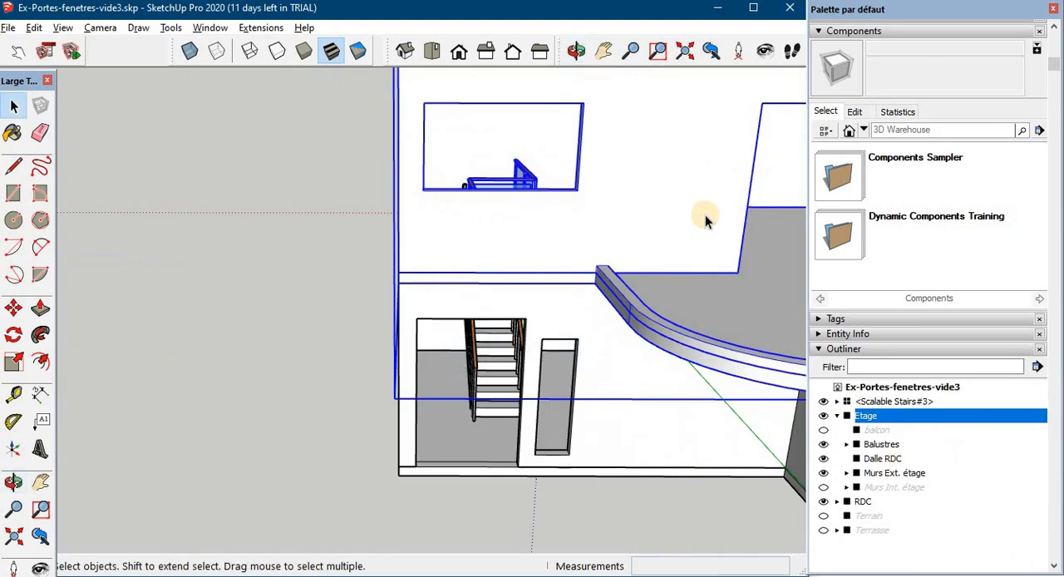
middle_drag(705, 214, 434, 329)
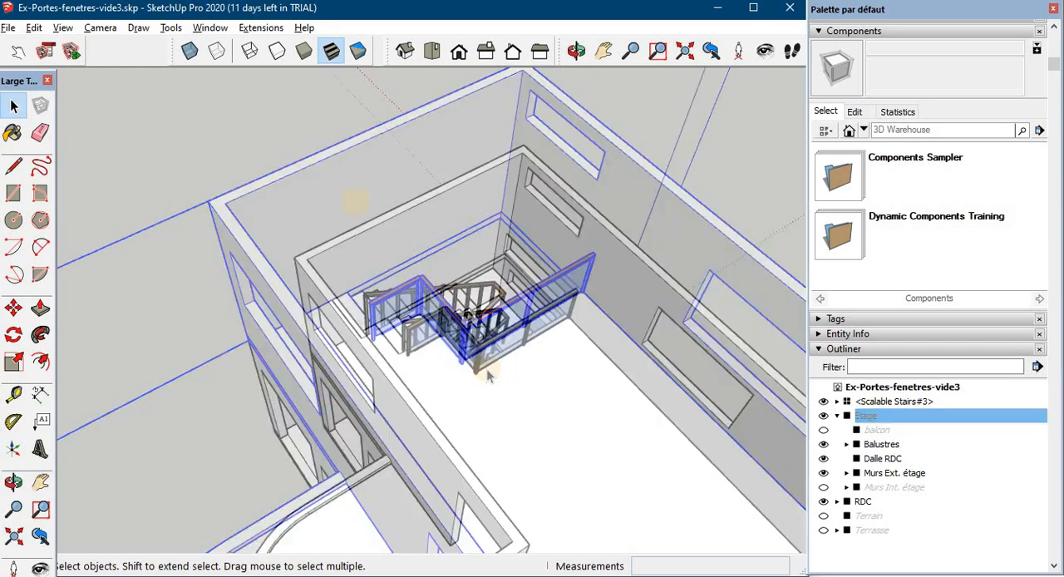
scroll(590, 381, down, 2)
scroll(589, 376, up, 2)
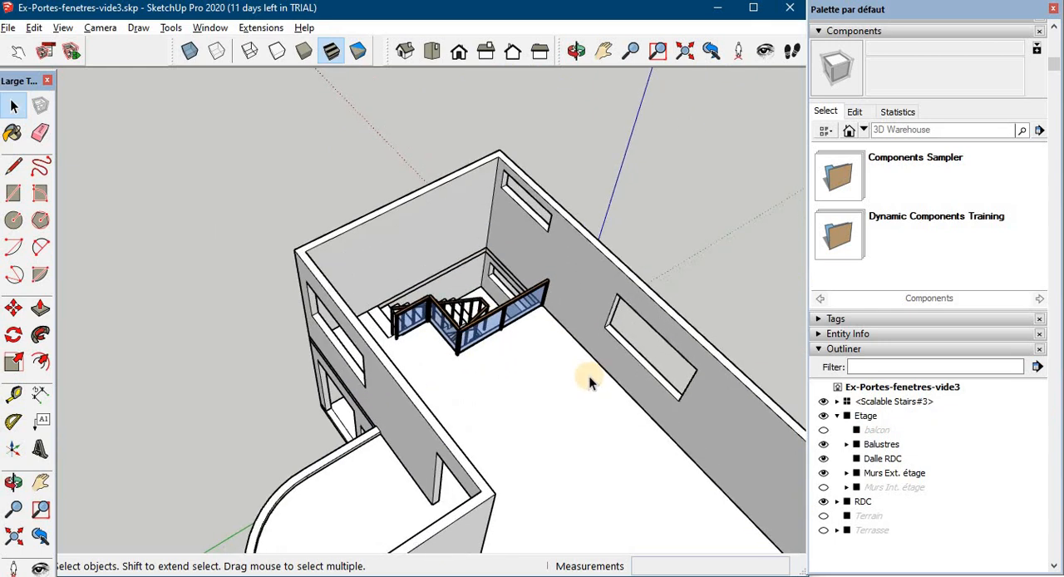